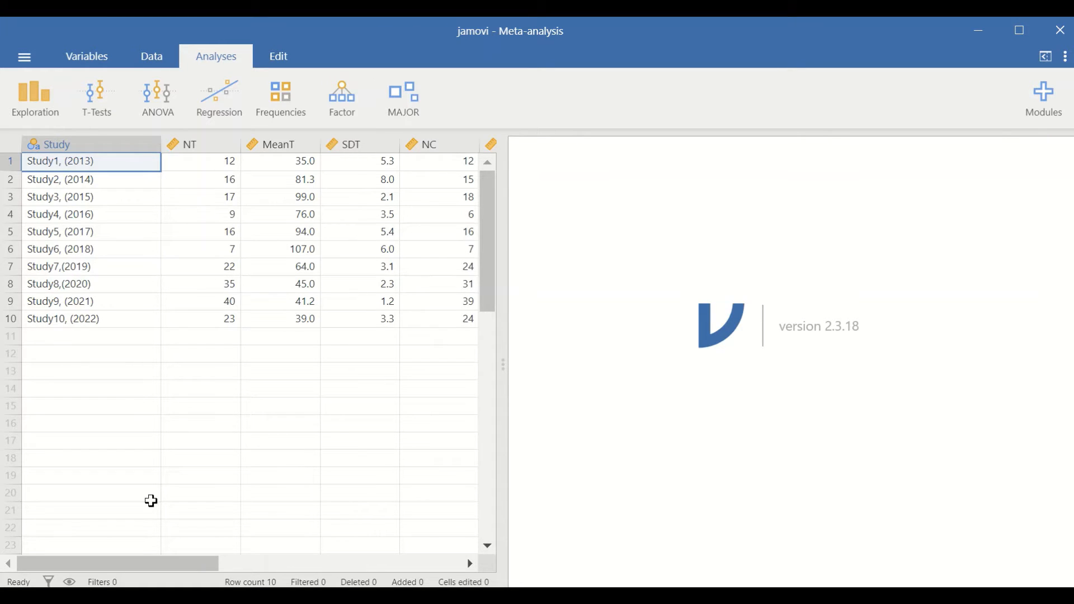
Look through the dataset's columns from Study and NT across to MeanC and SDC, returning to the first column.
{"action": "left_click_drag", "start_coordinate": [137, 570], "coordinate": [184, 566]}
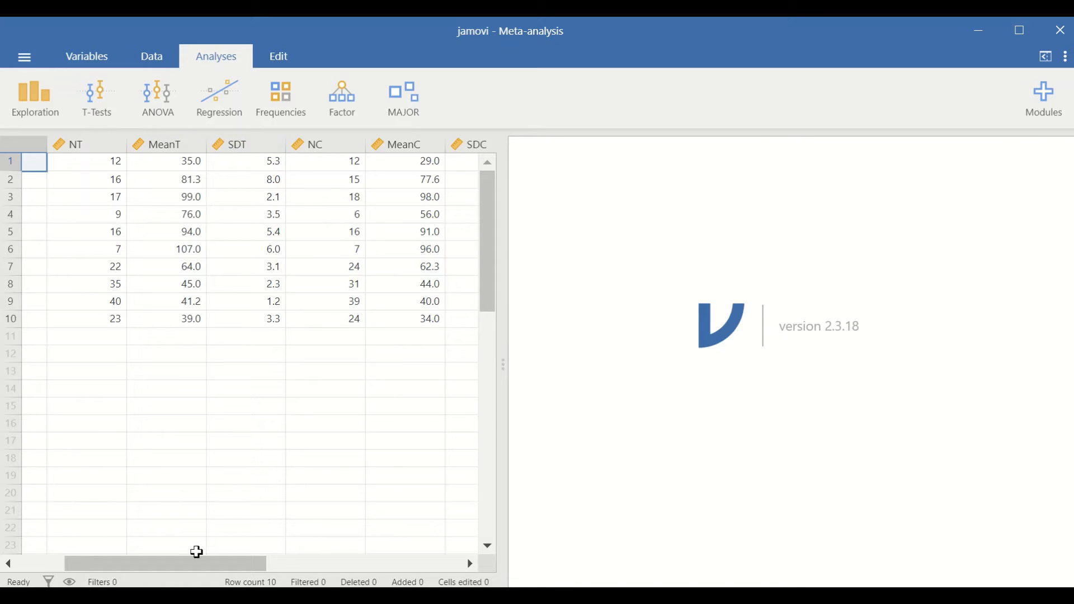
{"action": "left_click_drag", "start_coordinate": [196, 564], "coordinate": [239, 561]}
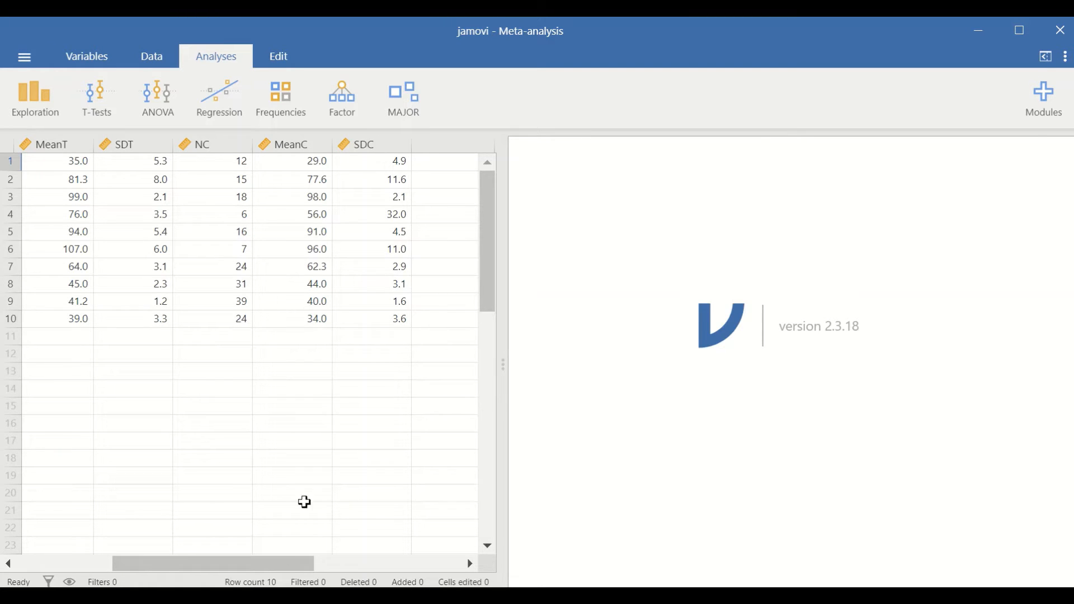
{"action": "left_click_drag", "start_coordinate": [230, 565], "coordinate": [176, 562]}
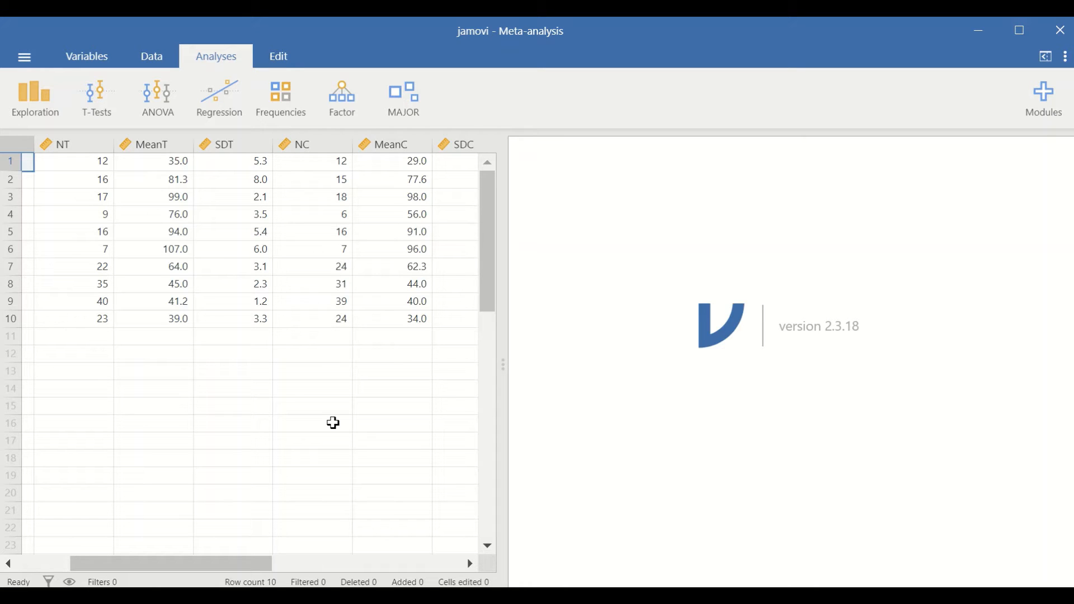
{"action": "left_click_drag", "start_coordinate": [235, 565], "coordinate": [167, 566]}
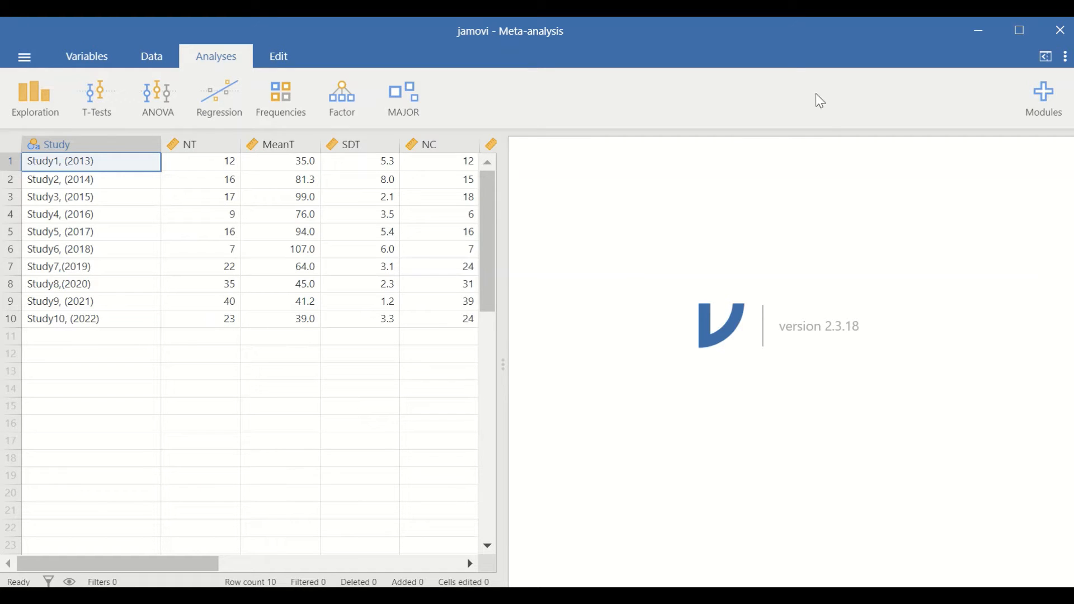
{"action": "left_click", "coordinate": [353, 146]}
View the available modules in the jamovi library, leaving it without installing anything.
{"action": "left_click", "coordinate": [1037, 110]}
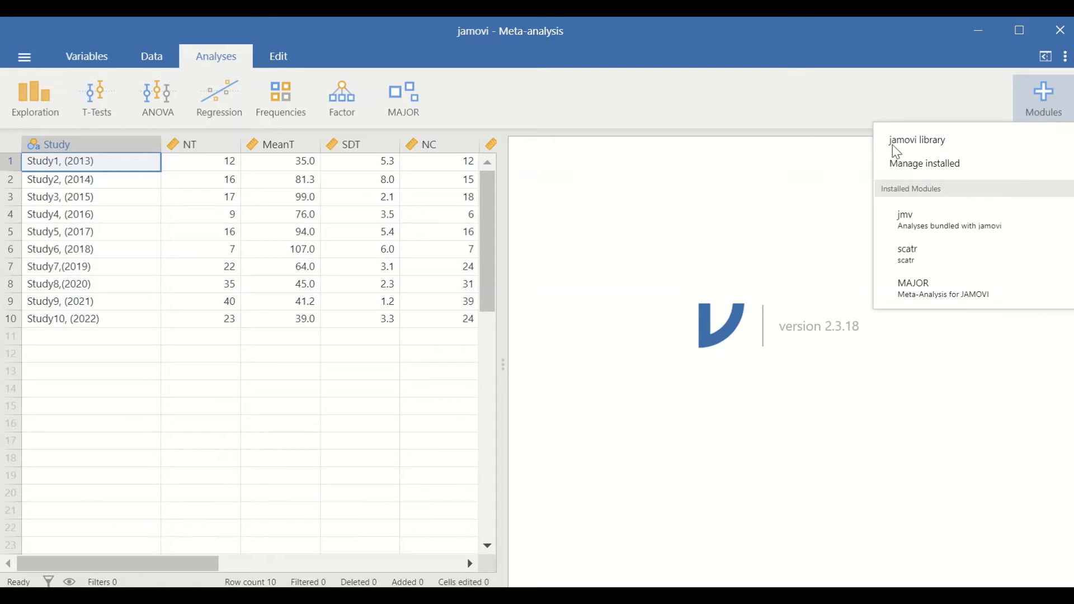
{"action": "left_click", "coordinate": [948, 147]}
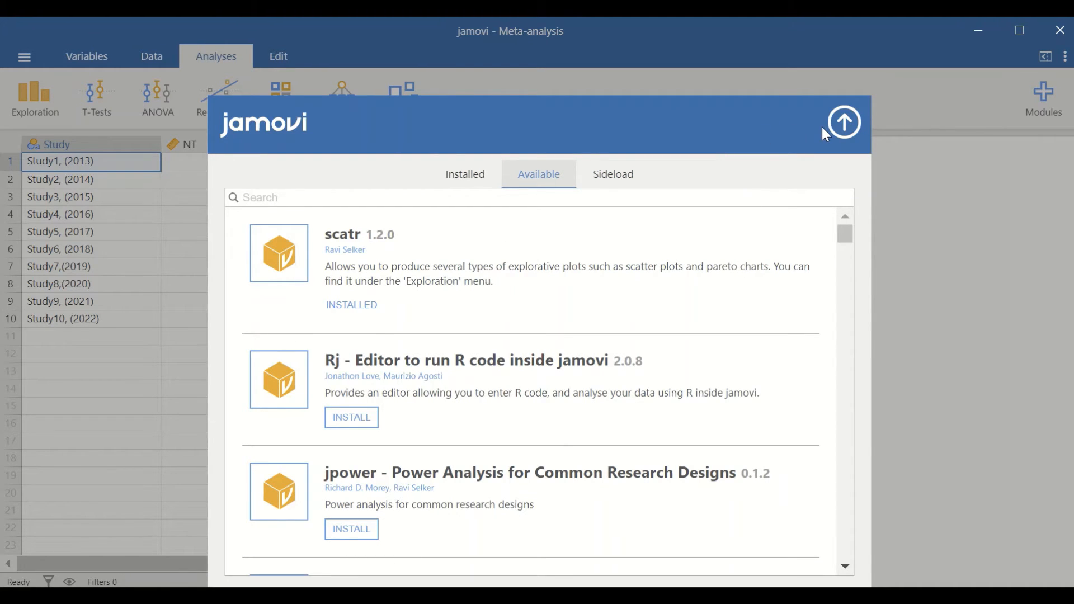
{"action": "left_click", "coordinate": [842, 123]}
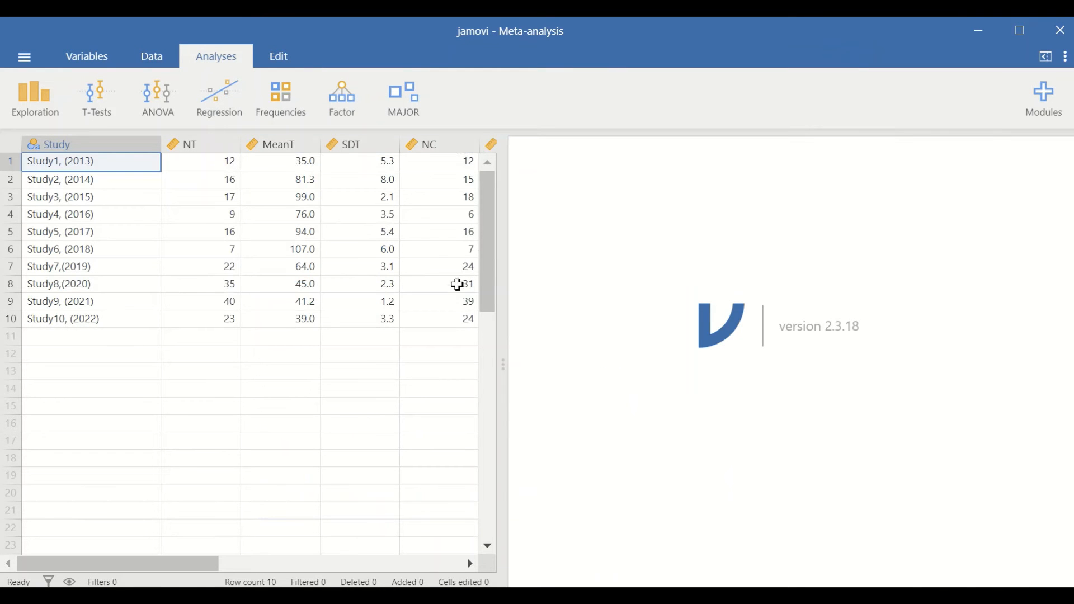
Start a MAJOR Mean Differences (n, M, SD) meta-analysis and assign Study as the study label.
{"action": "left_click", "coordinate": [411, 114]}
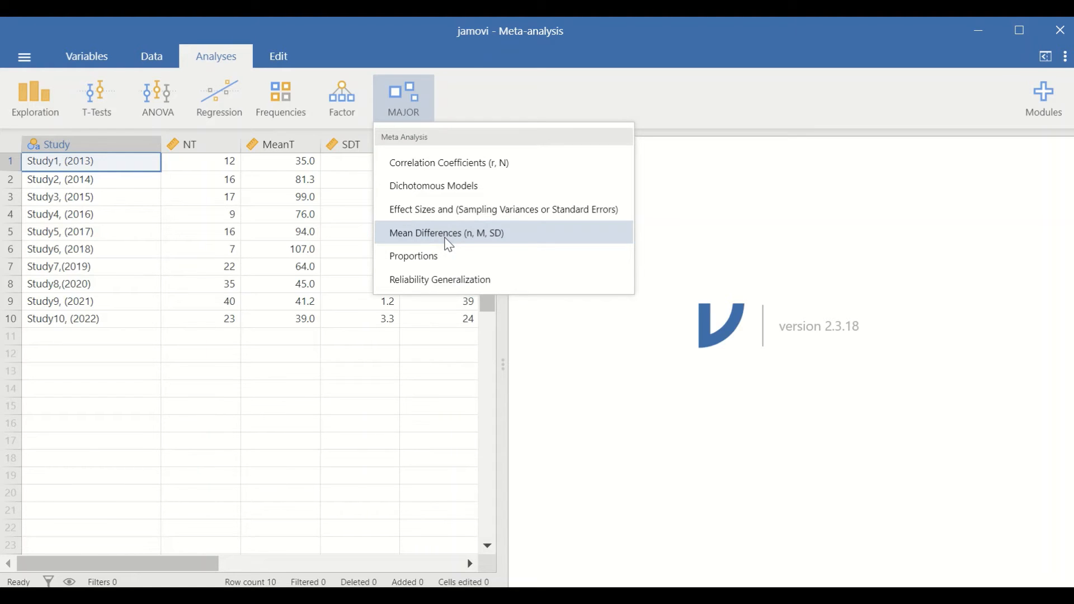
{"action": "left_click", "coordinate": [450, 235]}
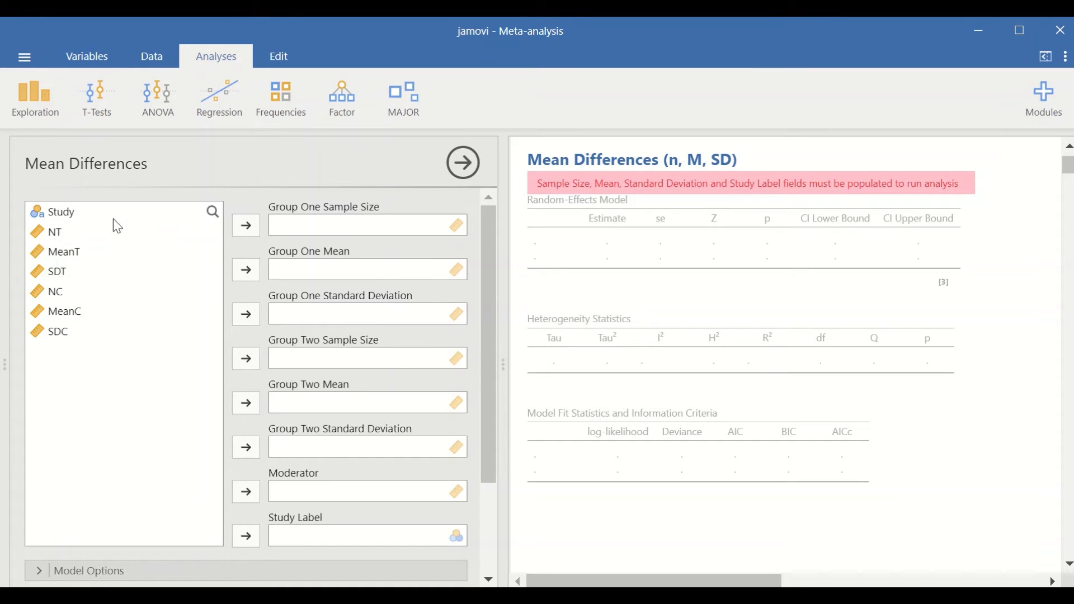
{"action": "left_click", "coordinate": [60, 220]}
{"action": "scroll", "coordinate": [123, 370], "scroll_direction": "down", "scroll_amount": 3}
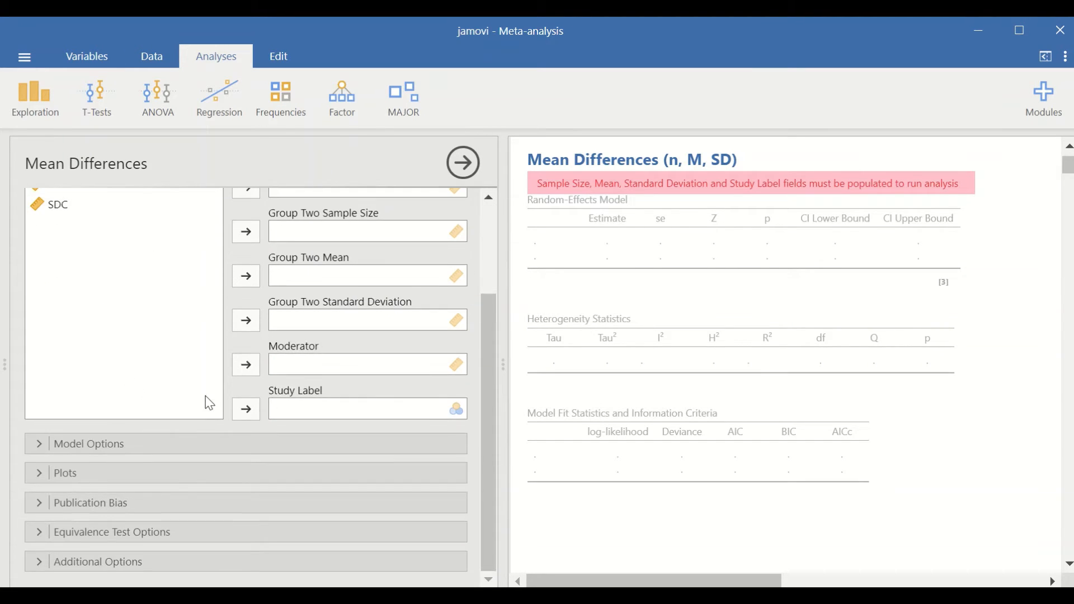
{"action": "scroll", "coordinate": [220, 392], "scroll_direction": "up", "scroll_amount": 2}
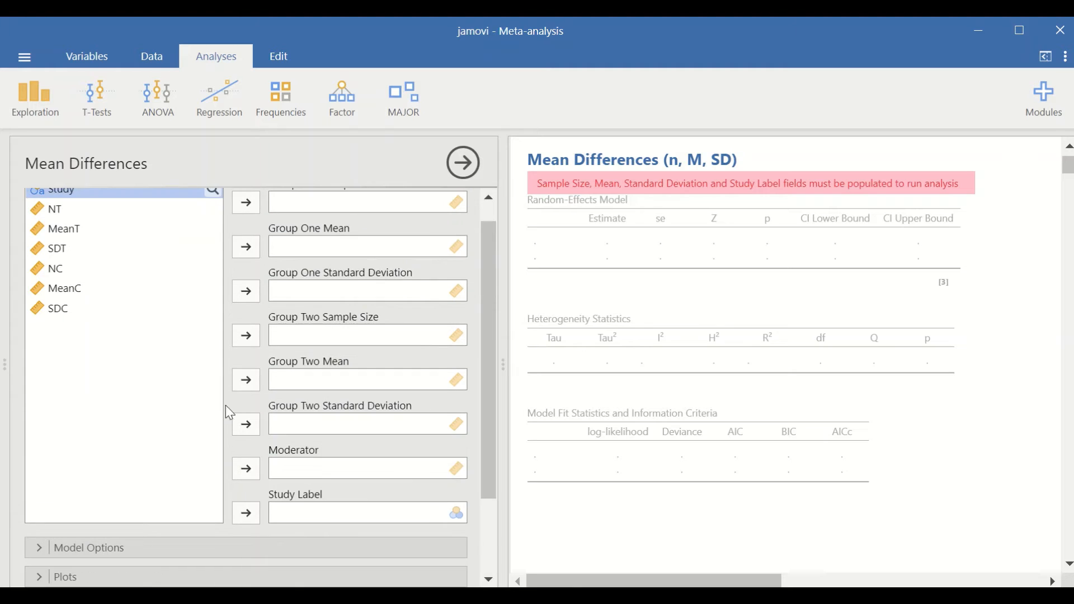
{"action": "left_click", "coordinate": [247, 513]}
{"action": "scroll", "coordinate": [179, 412], "scroll_direction": "up", "scroll_amount": 1}
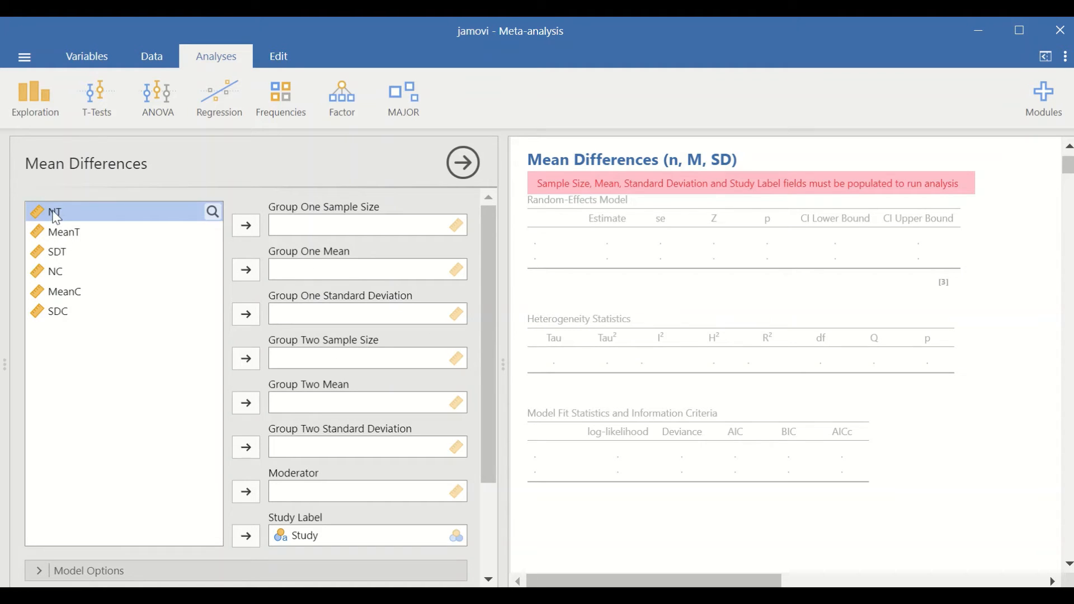
Assign NT, MeanT and SDT as group one's sample size, mean and standard deviation.
{"action": "left_click", "coordinate": [244, 224]}
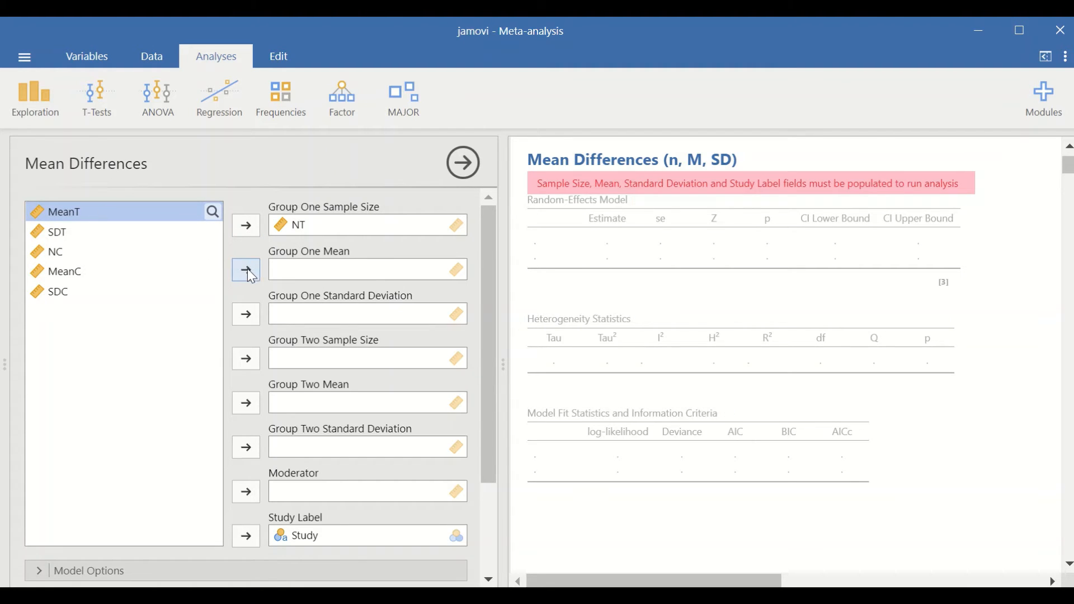
{"action": "left_click", "coordinate": [251, 272]}
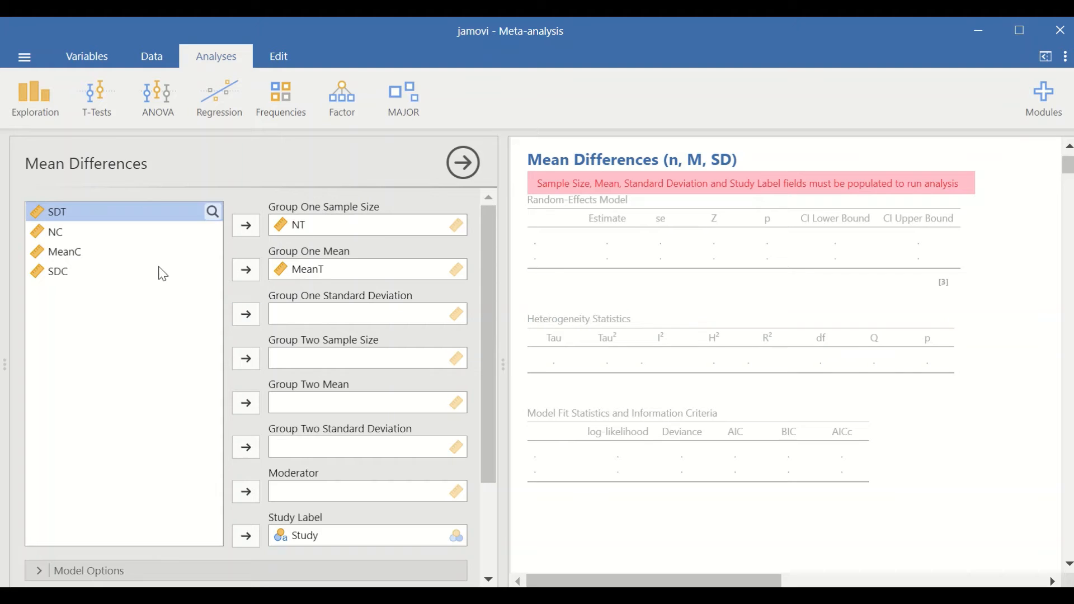
{"action": "left_click", "coordinate": [247, 317]}
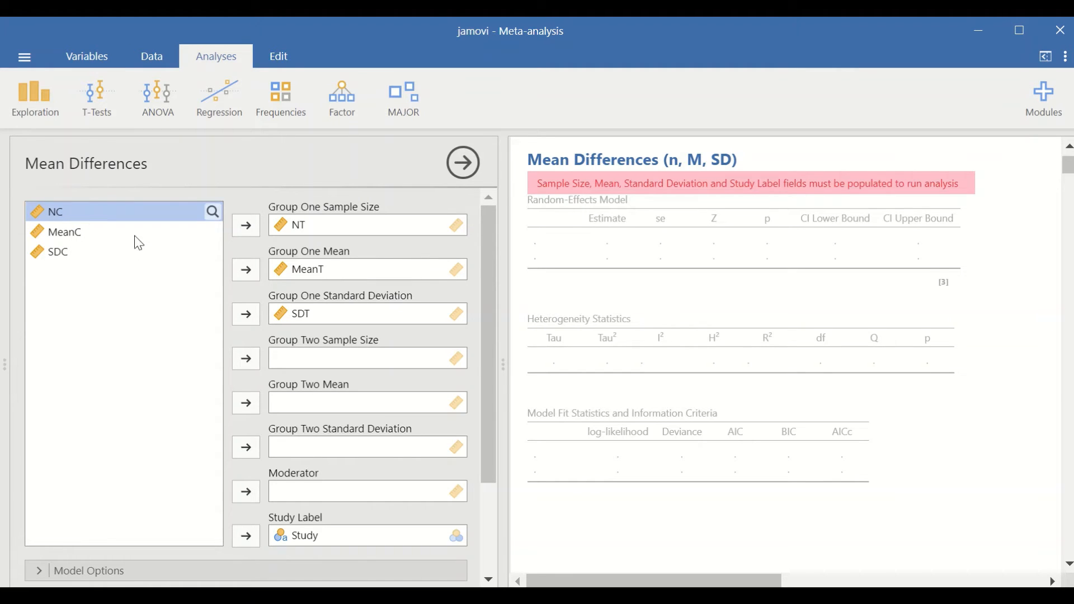
Assign NC, MeanC and SDC as group two's sample size, mean and standard deviation.
{"action": "left_click", "coordinate": [248, 356]}
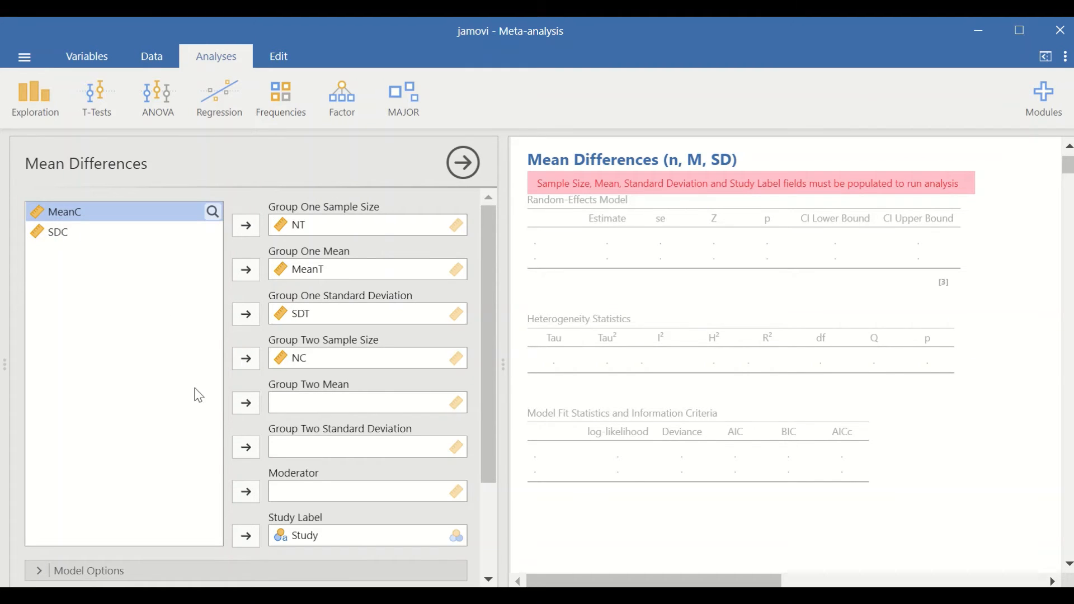
{"action": "left_click", "coordinate": [247, 403]}
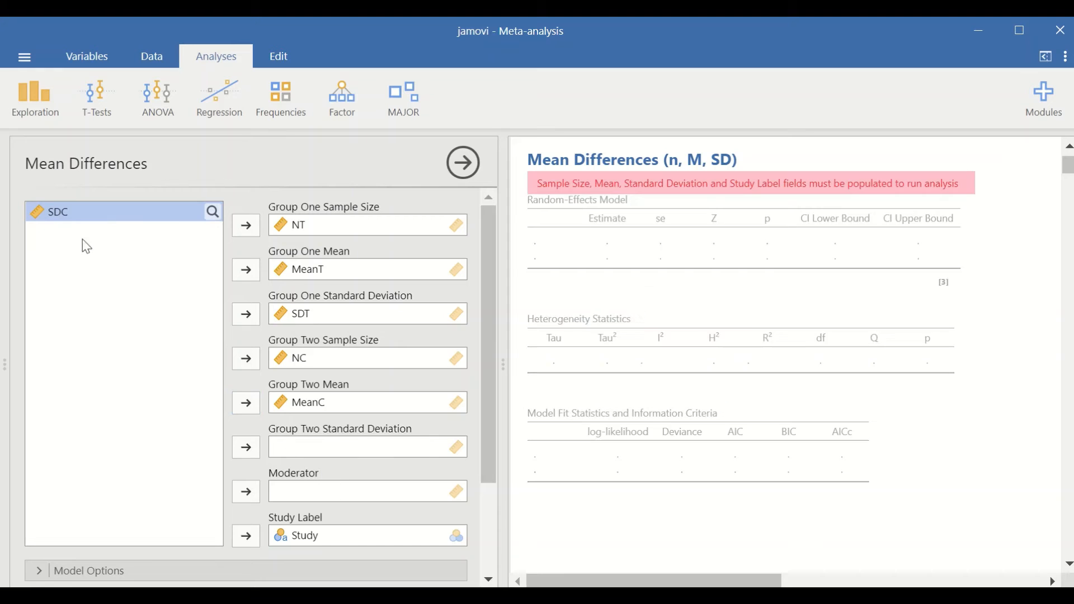
{"action": "left_click", "coordinate": [246, 448]}
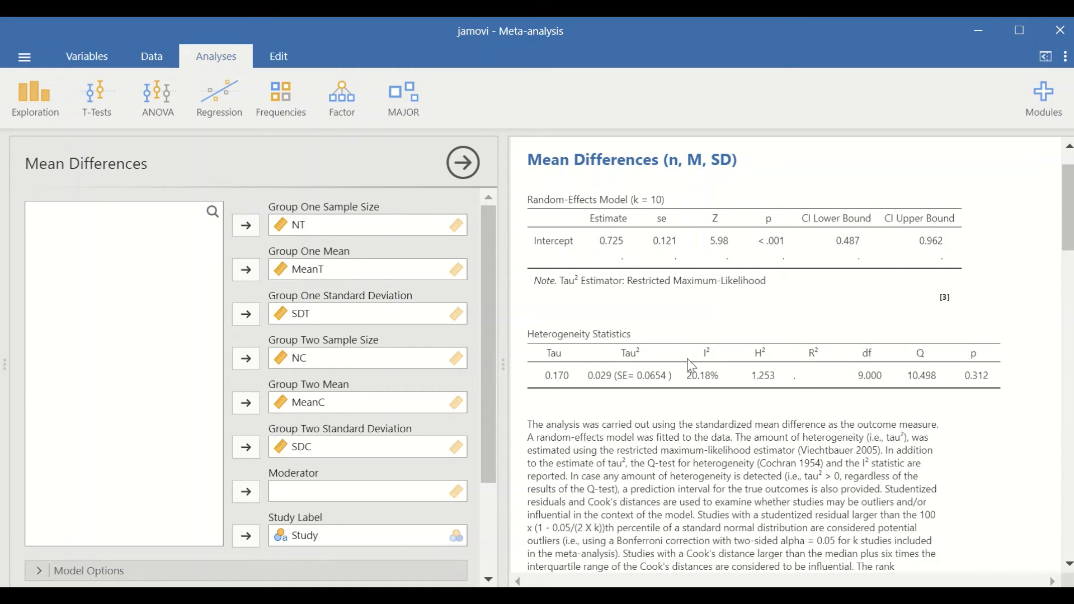
Read through the model results and set the model estimator to Hedges in the model options.
{"action": "scroll", "coordinate": [690, 361], "scroll_direction": "down", "scroll_amount": 3}
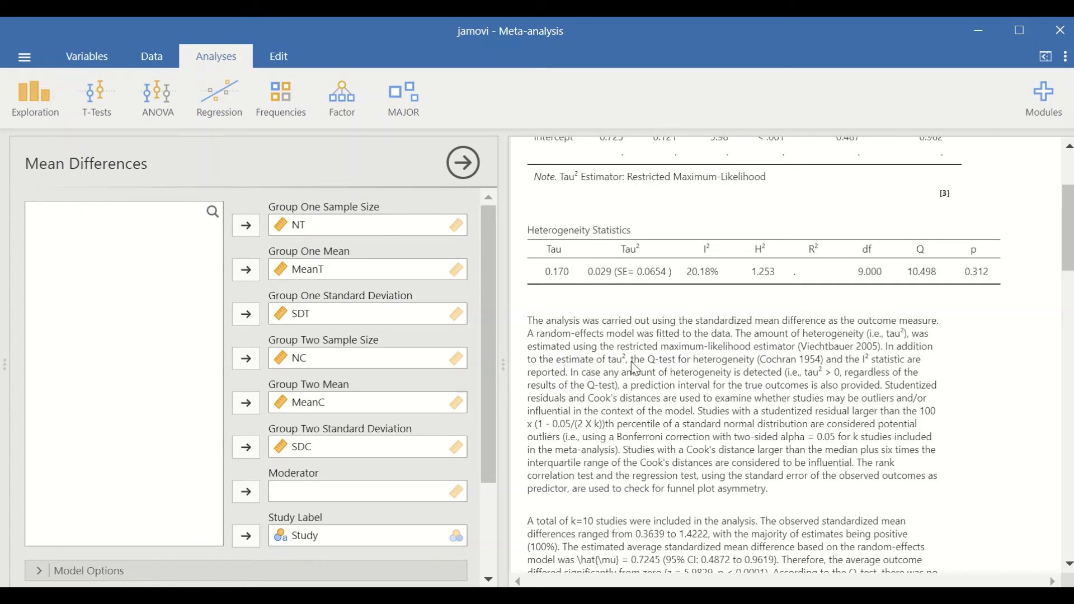
{"action": "scroll", "coordinate": [619, 363], "scroll_direction": "down", "scroll_amount": 2}
{"action": "scroll", "coordinate": [384, 404], "scroll_direction": "down", "scroll_amount": 3}
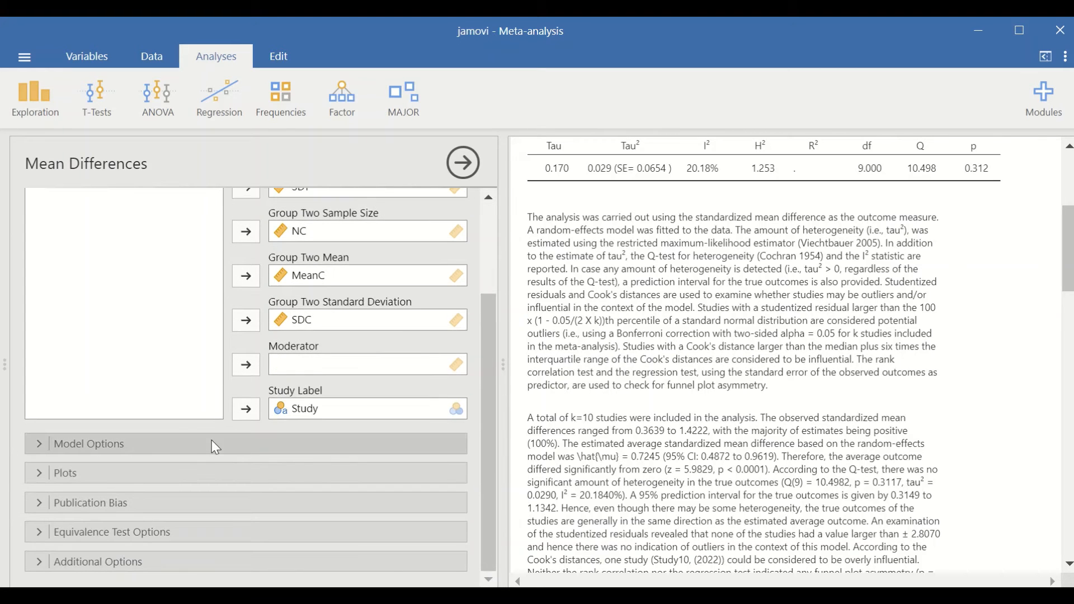
{"action": "left_click", "coordinate": [138, 444]}
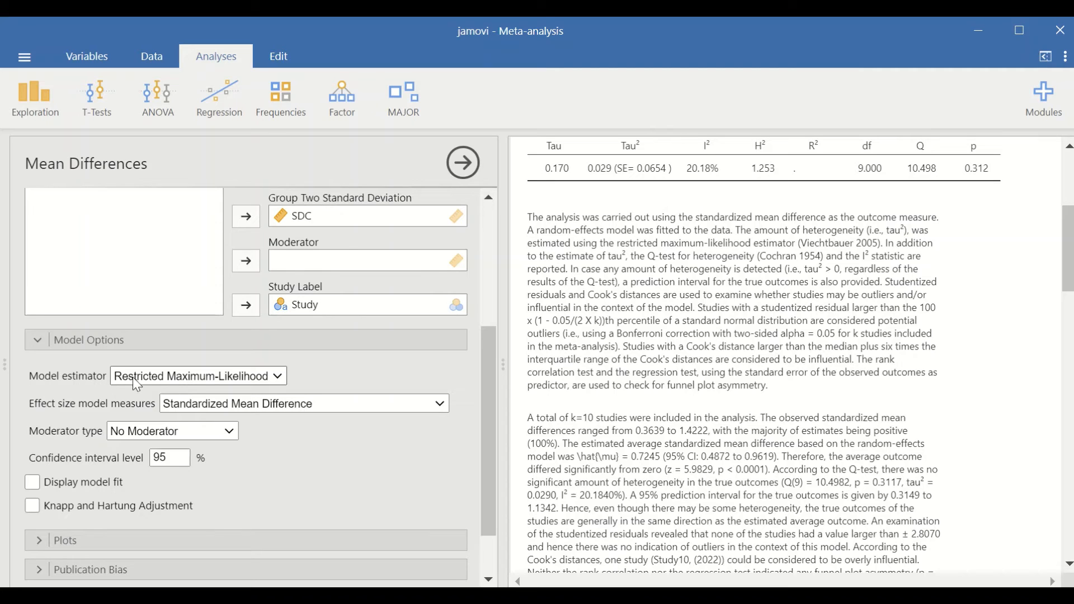
{"action": "left_click", "coordinate": [269, 380]}
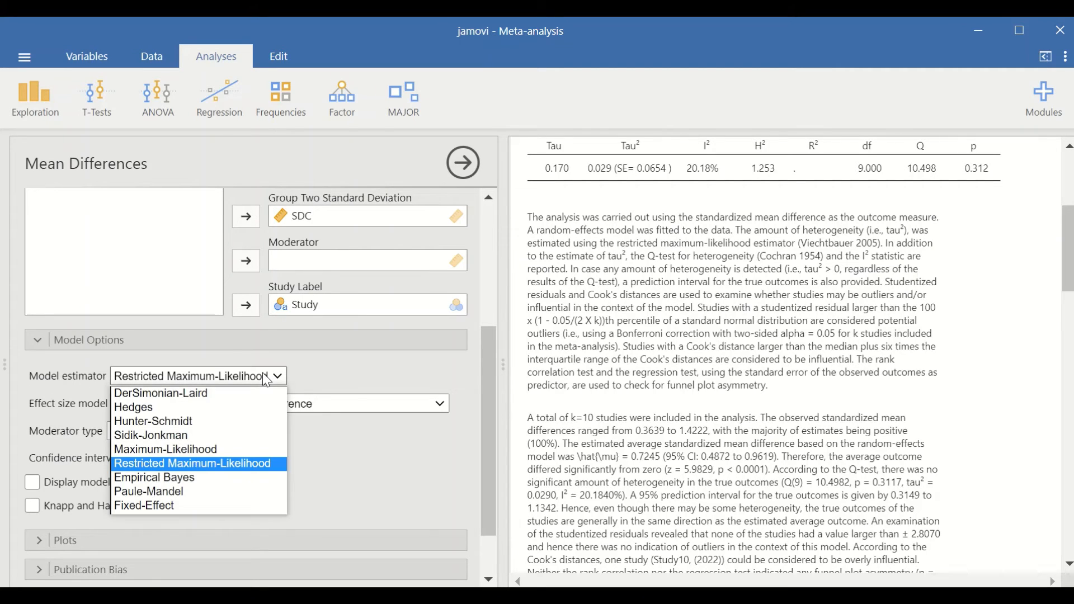
{"action": "left_click", "coordinate": [182, 413]}
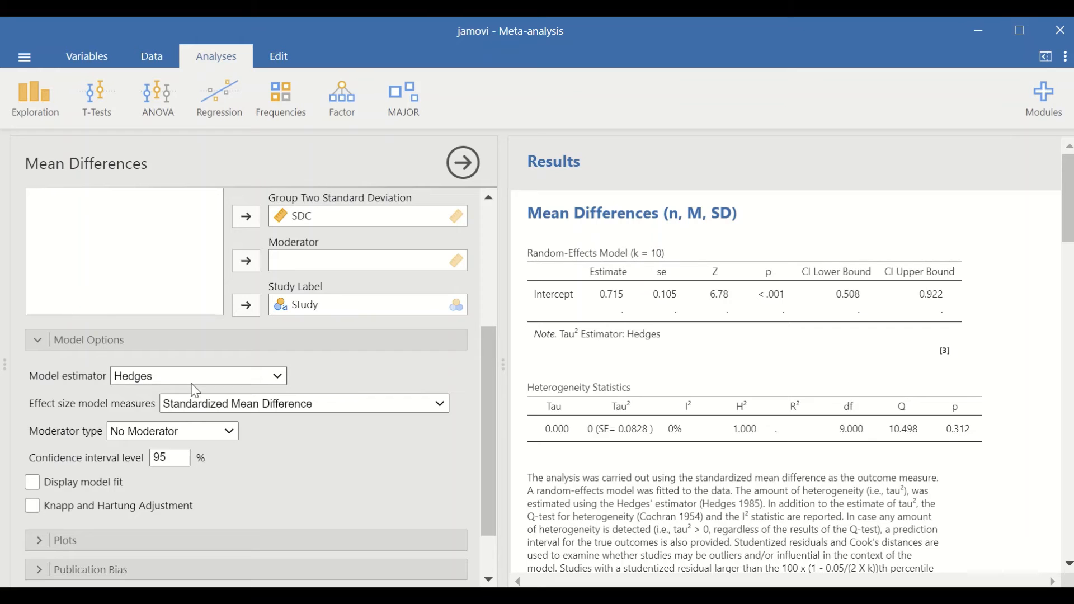
Choose Standardized Mean Difference as the effect size model measure and collapse the model options.
{"action": "scroll", "coordinate": [223, 391], "scroll_direction": "down", "scroll_amount": 2}
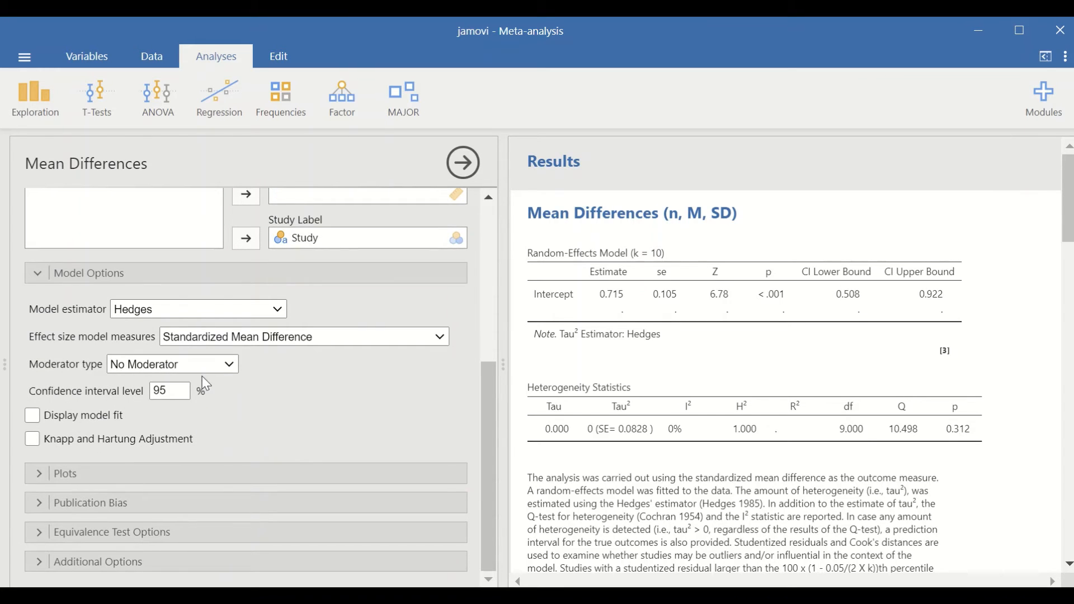
{"action": "left_click", "coordinate": [334, 339]}
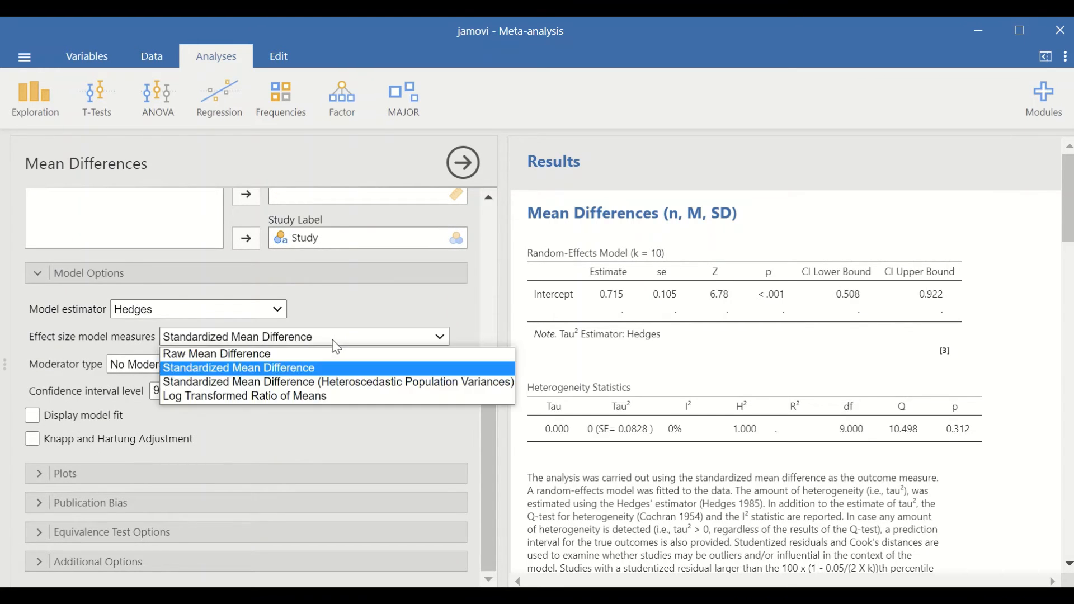
{"action": "left_click", "coordinate": [337, 368]}
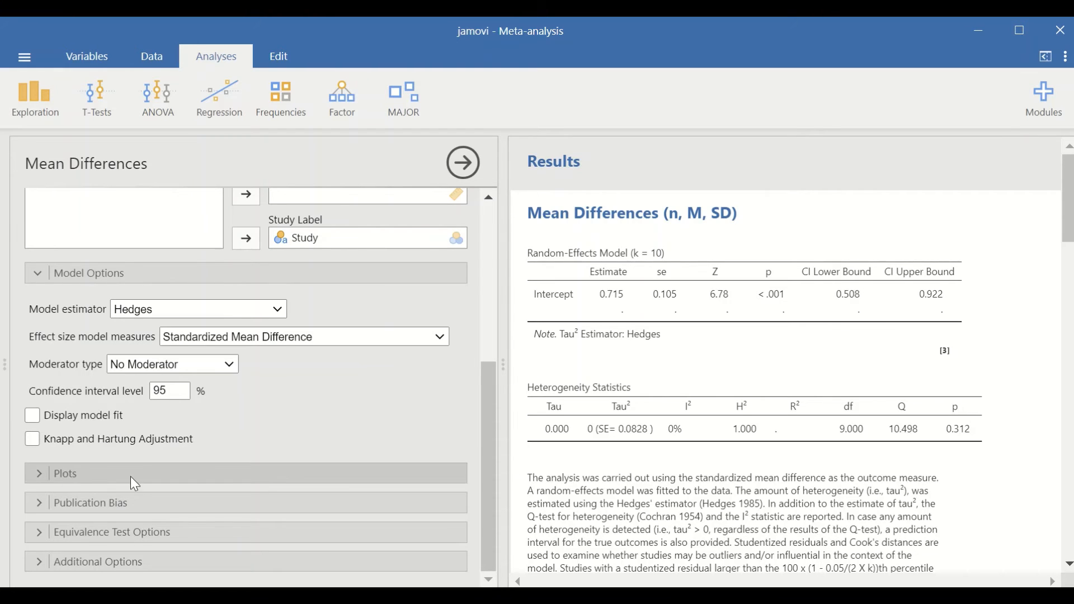
{"action": "left_click", "coordinate": [36, 270]}
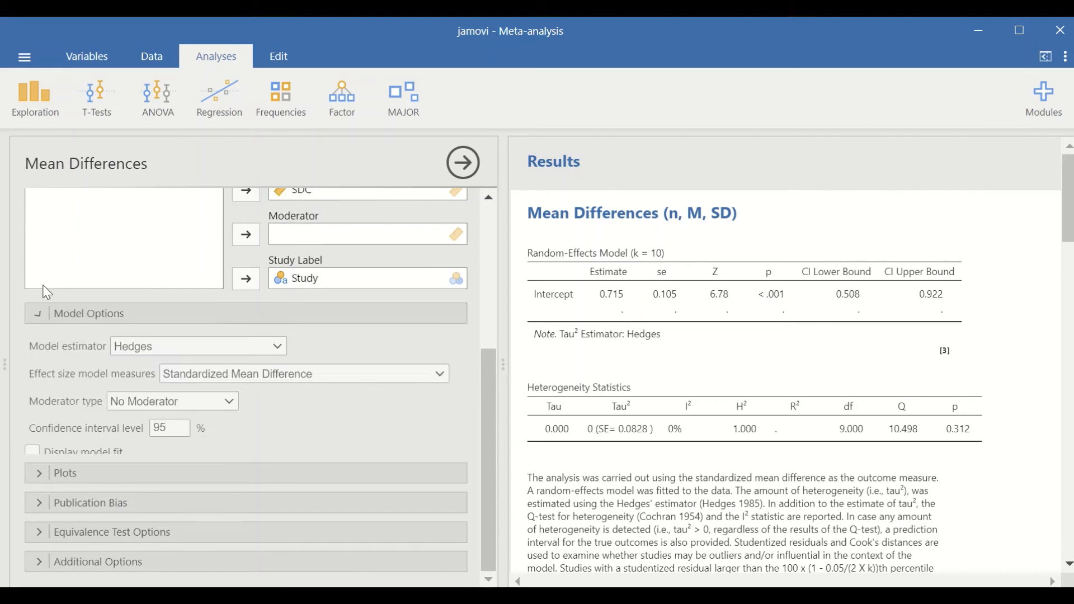
Show the plot options and examine the forest plot's study effects and pooled estimate against the random-effects model table.
{"action": "left_click", "coordinate": [134, 473]}
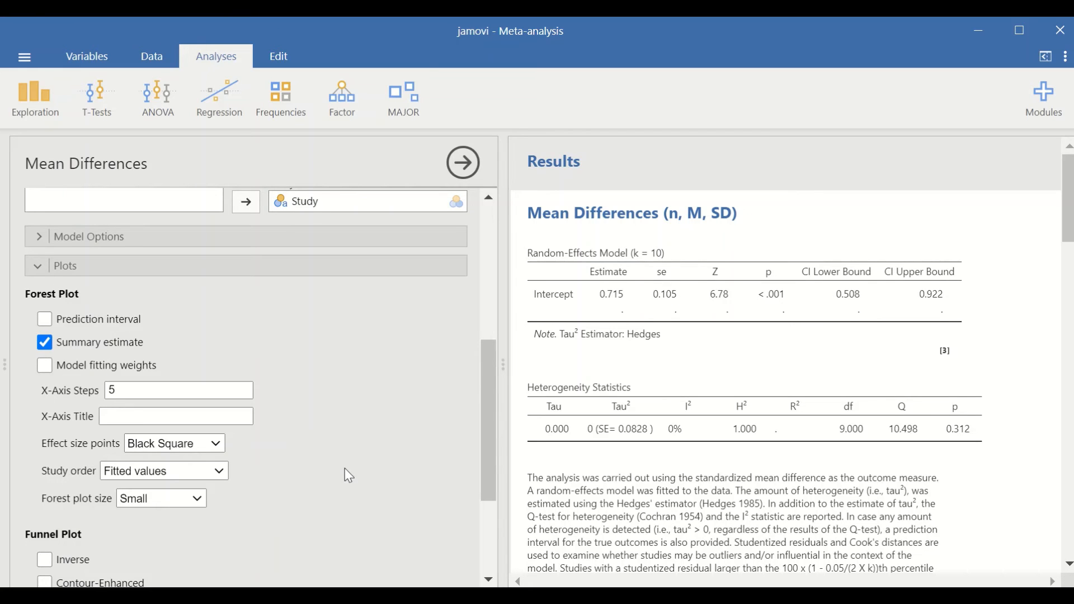
{"action": "scroll", "coordinate": [1036, 261], "scroll_direction": "down", "scroll_amount": 10}
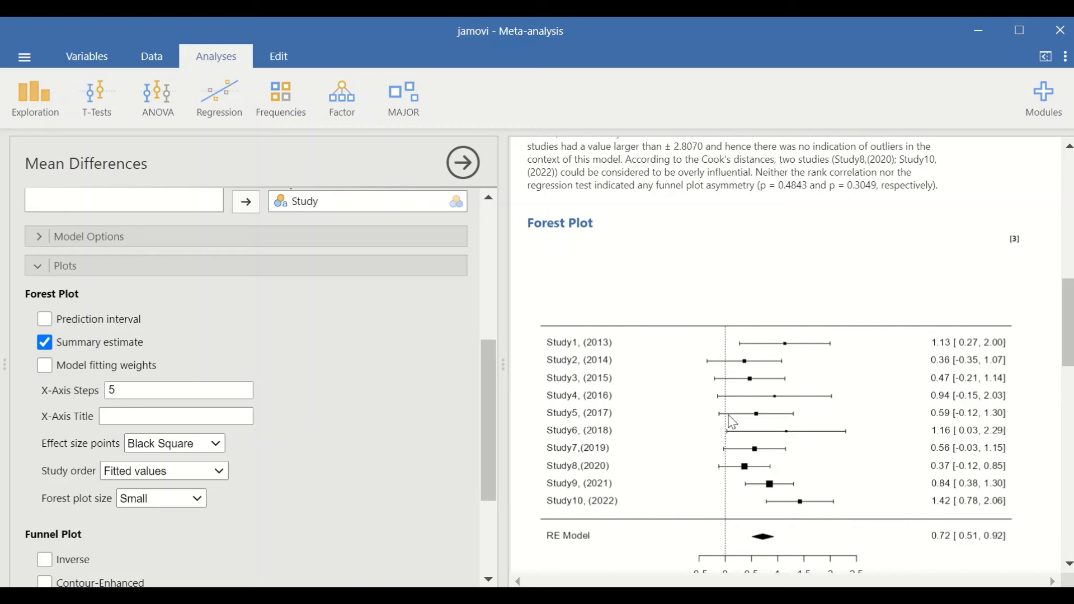
{"action": "scroll", "coordinate": [730, 403], "scroll_direction": "down", "scroll_amount": 2}
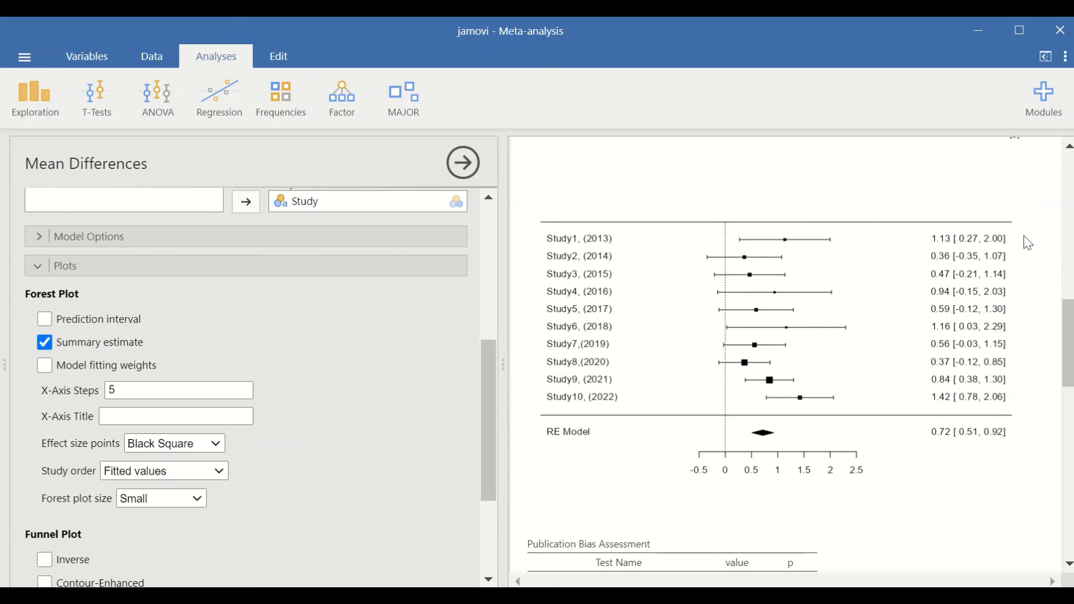
{"action": "scroll", "coordinate": [974, 318], "scroll_direction": "down", "scroll_amount": 1}
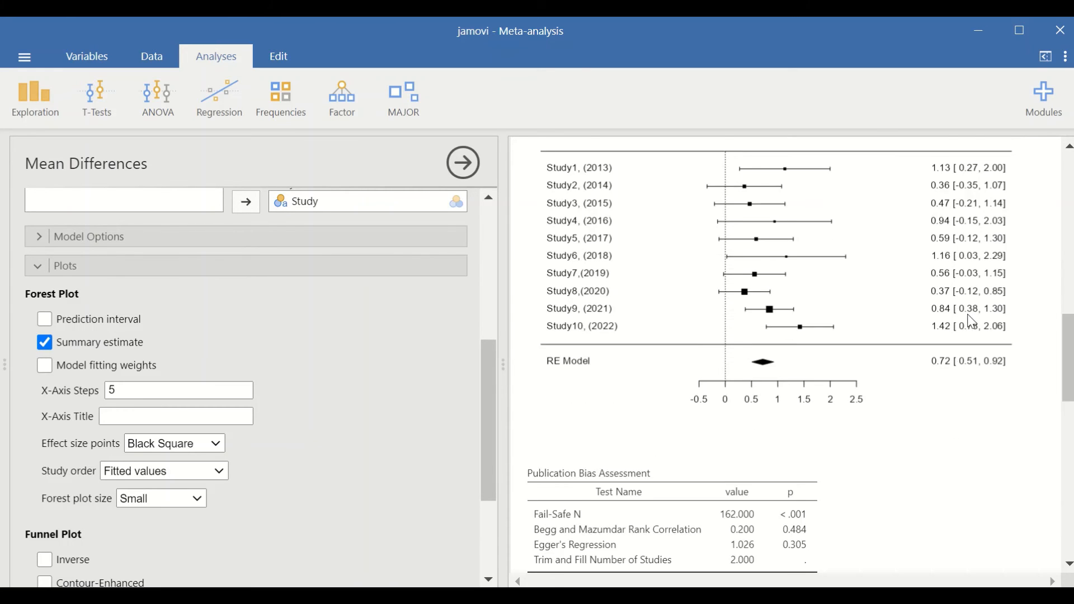
{"action": "scroll", "coordinate": [822, 307], "scroll_direction": "up", "scroll_amount": 3}
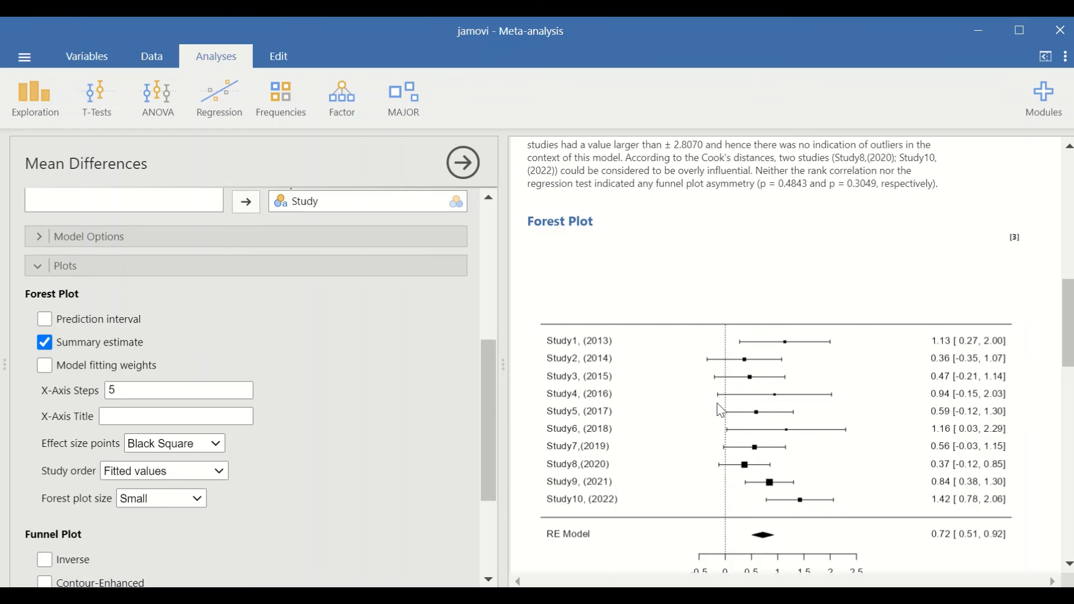
{"action": "scroll", "coordinate": [723, 411], "scroll_direction": "down", "scroll_amount": 3}
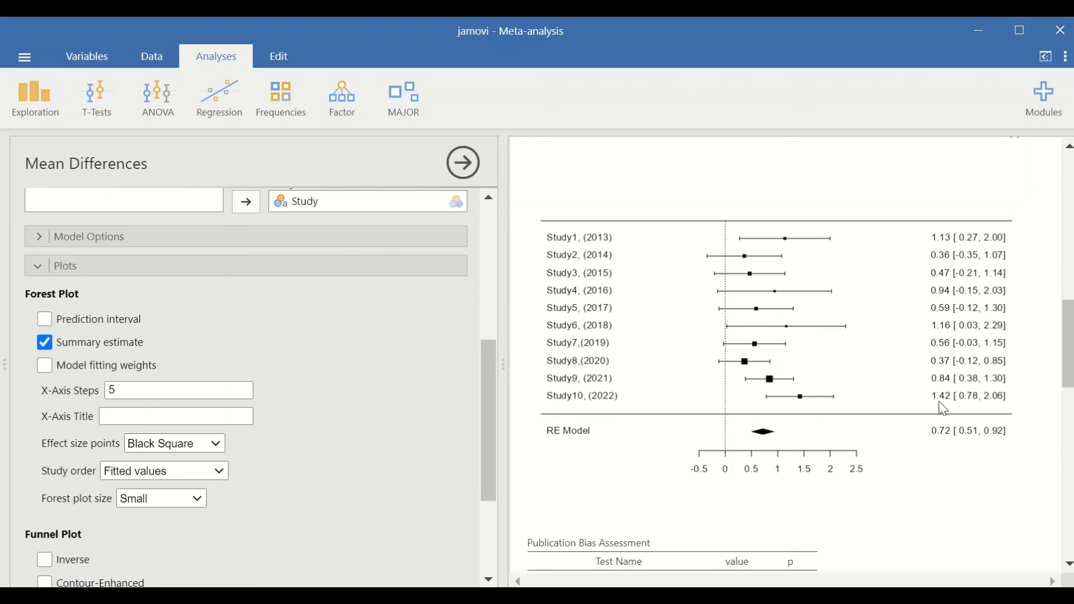
{"action": "scroll", "coordinate": [934, 398], "scroll_direction": "up", "scroll_amount": 20}
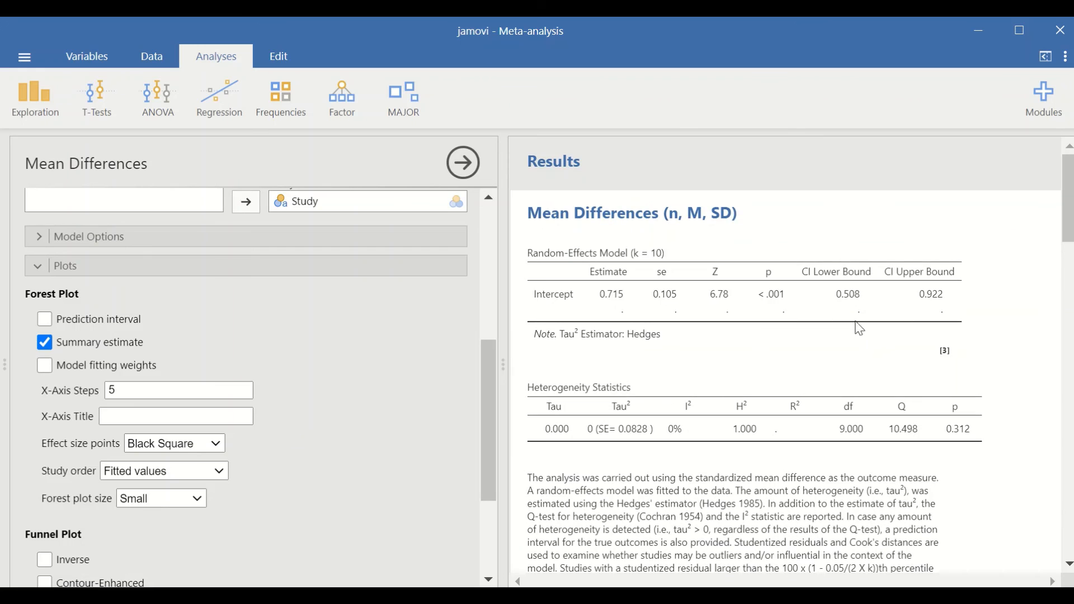
{"action": "scroll", "coordinate": [797, 298], "scroll_direction": "down", "scroll_amount": 20}
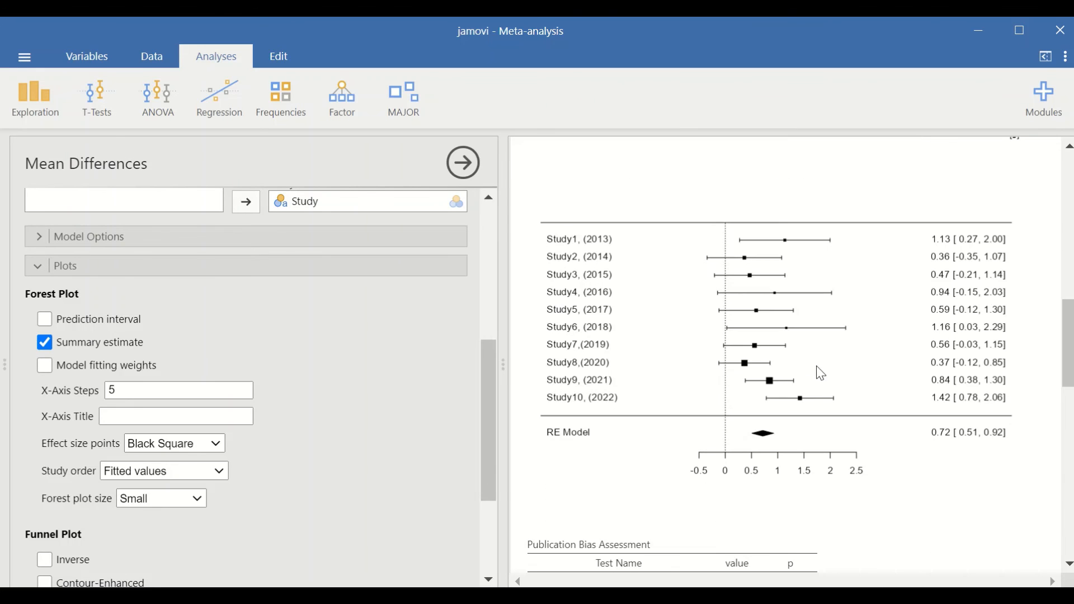
Change the effect size points of the forest plot to Empty Square.
{"action": "scroll", "coordinate": [832, 379], "scroll_direction": "down", "scroll_amount": 10}
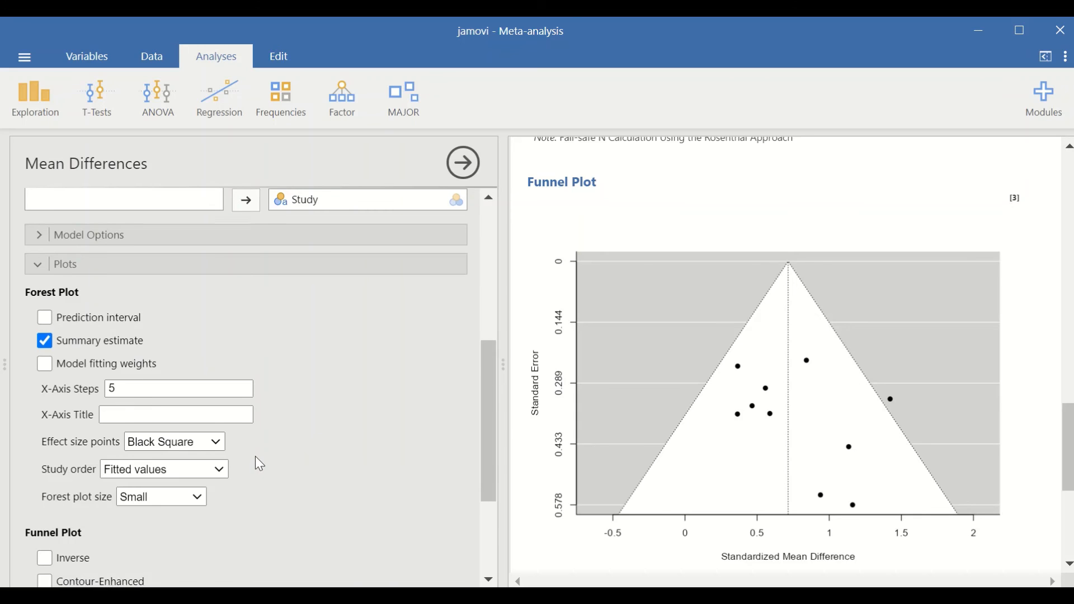
{"action": "scroll", "coordinate": [255, 455], "scroll_direction": "down", "scroll_amount": 2}
{"action": "left_click", "coordinate": [222, 341]}
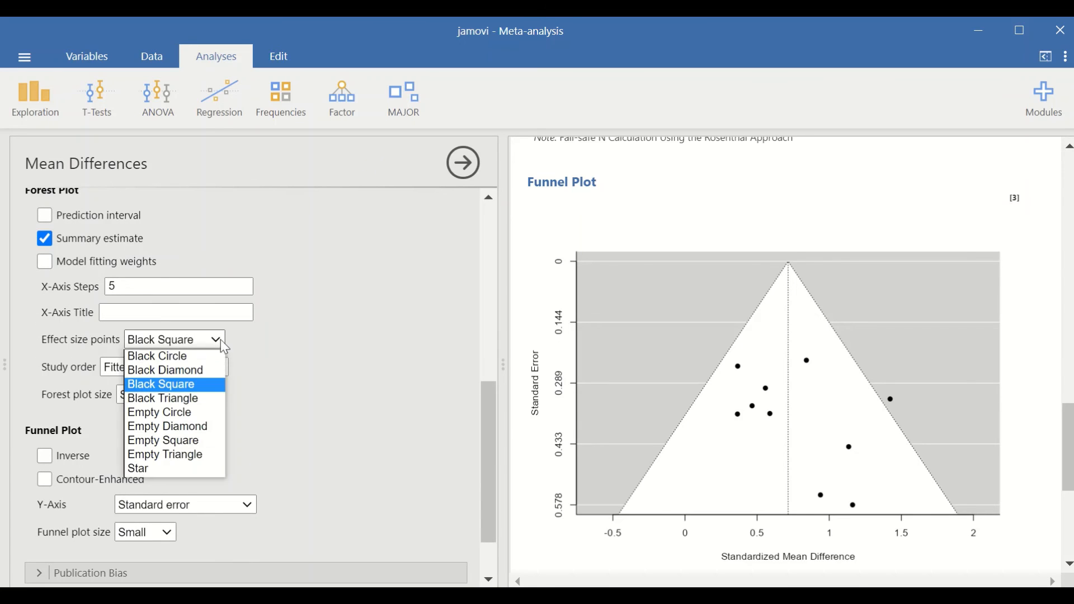
{"action": "left_click", "coordinate": [208, 384]}
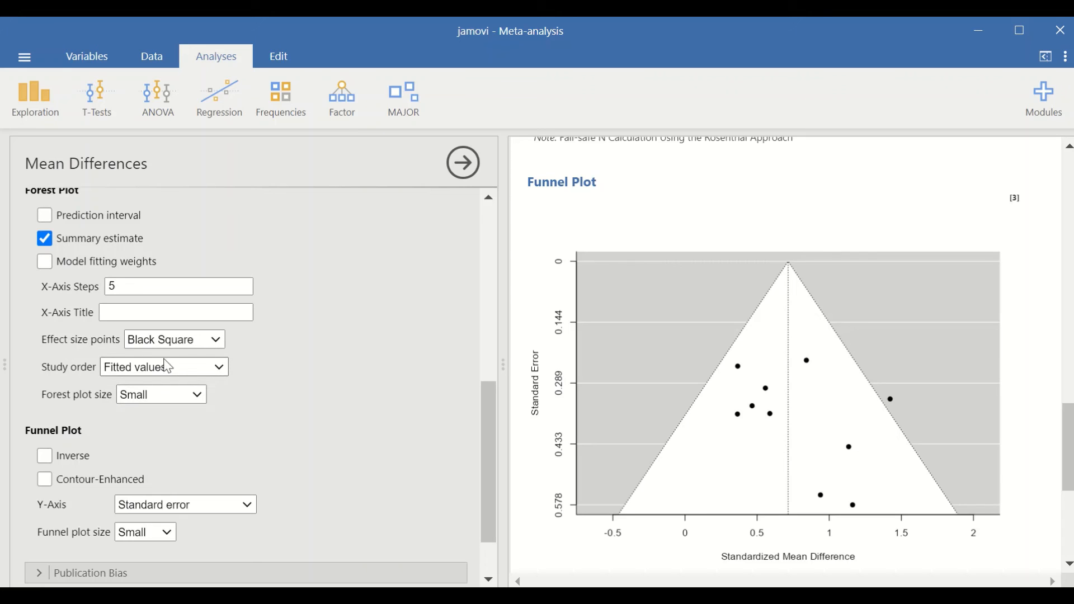
{"action": "left_click", "coordinate": [193, 342]}
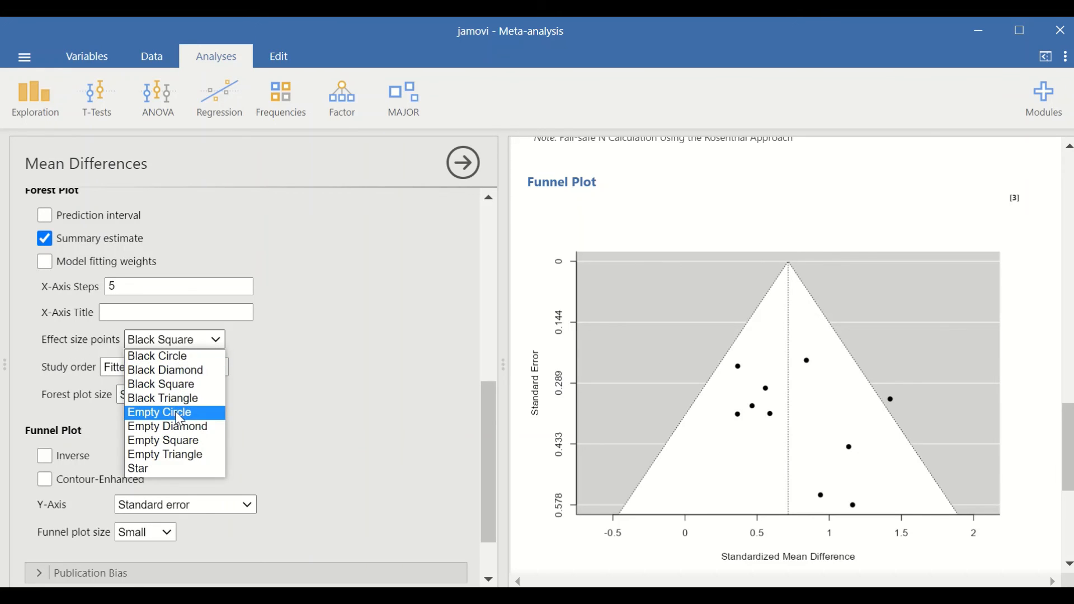
{"action": "left_click", "coordinate": [184, 444]}
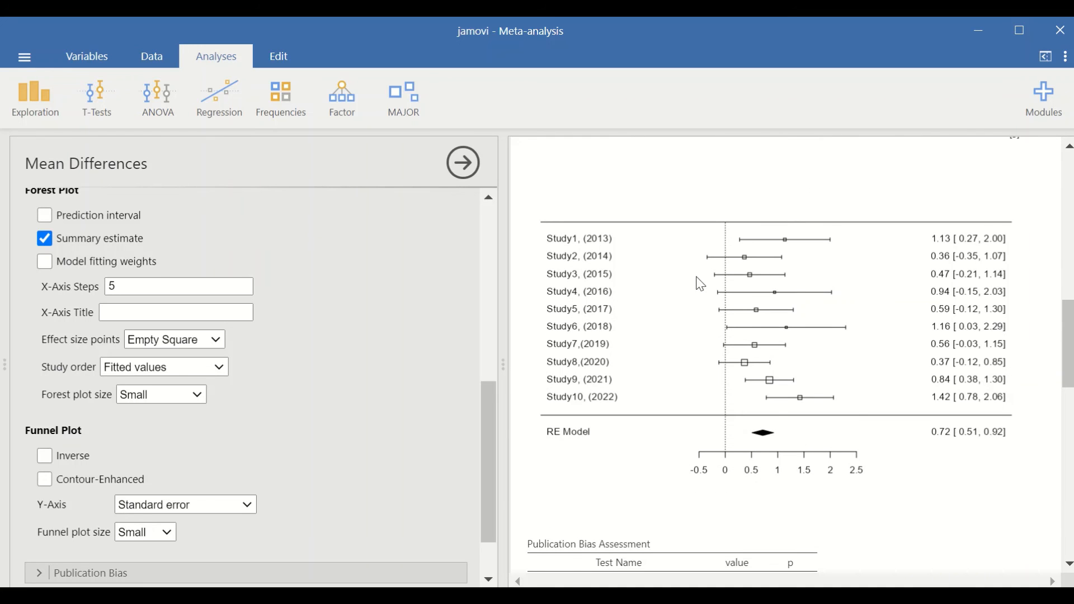
Review the publication bias table and funnel plot, and try Sample size as the funnel plot's Y-axis.
{"action": "scroll", "coordinate": [148, 371], "scroll_direction": "down", "scroll_amount": 2}
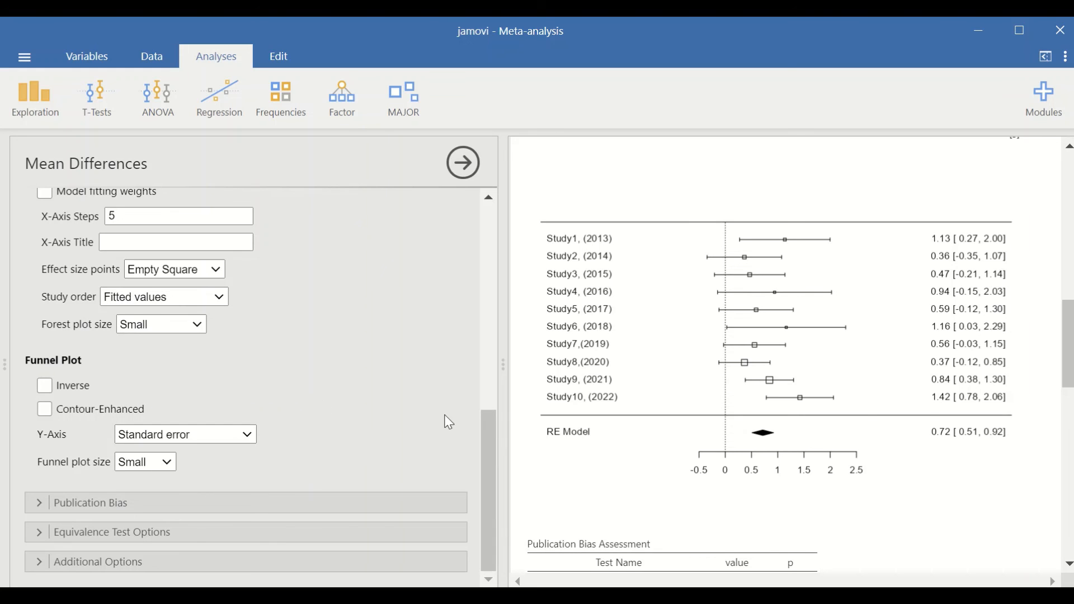
{"action": "scroll", "coordinate": [809, 379], "scroll_direction": "down", "scroll_amount": 5}
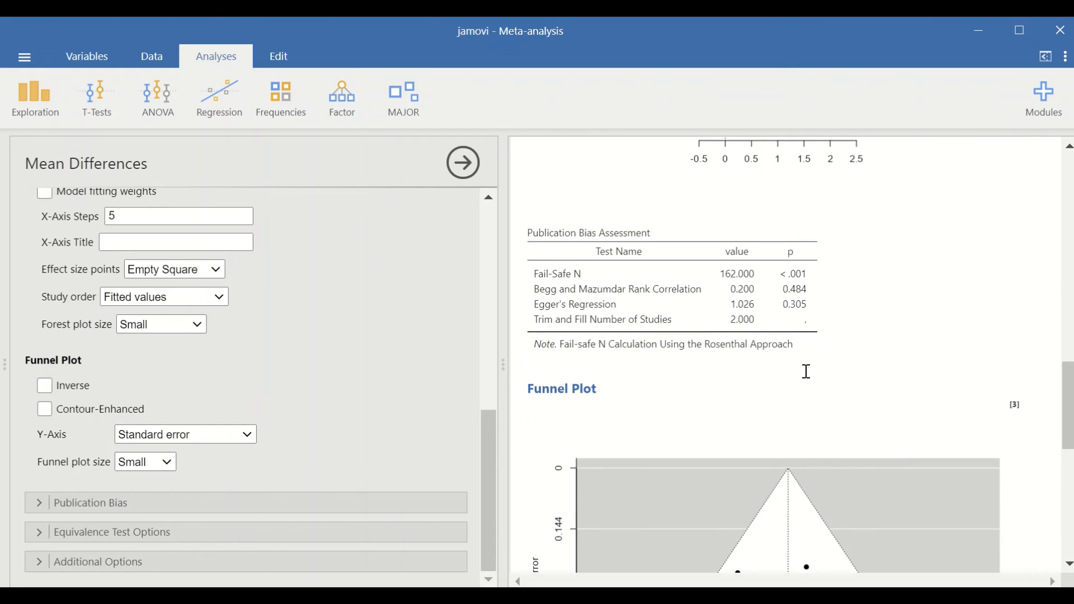
{"action": "scroll", "coordinate": [806, 375], "scroll_direction": "down", "scroll_amount": 5}
{"action": "scroll", "coordinate": [779, 378], "scroll_direction": "up", "scroll_amount": 3}
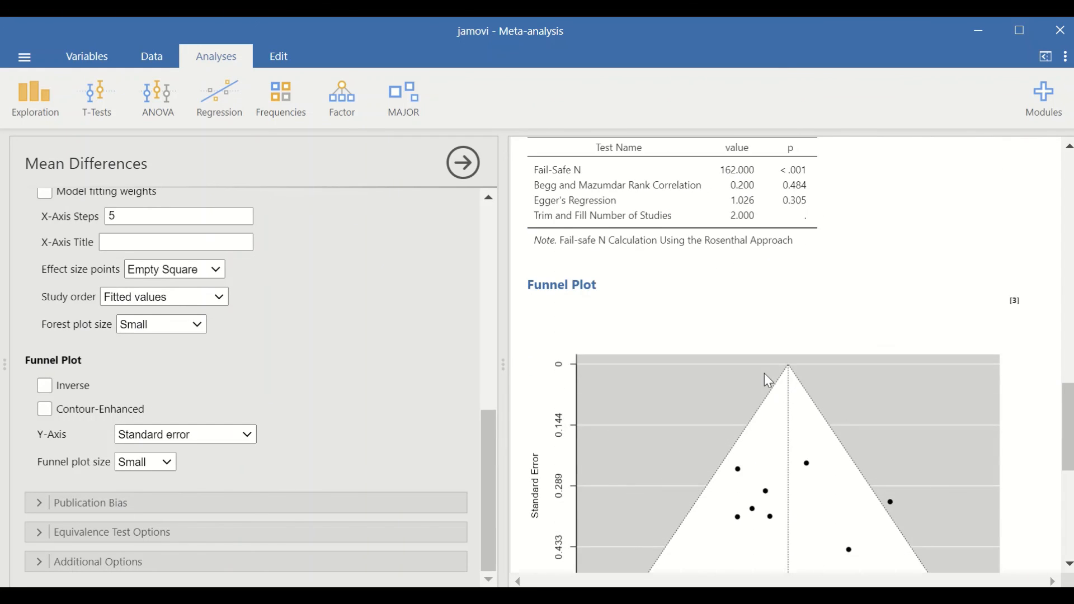
{"action": "scroll", "coordinate": [766, 374], "scroll_direction": "down", "scroll_amount": 2}
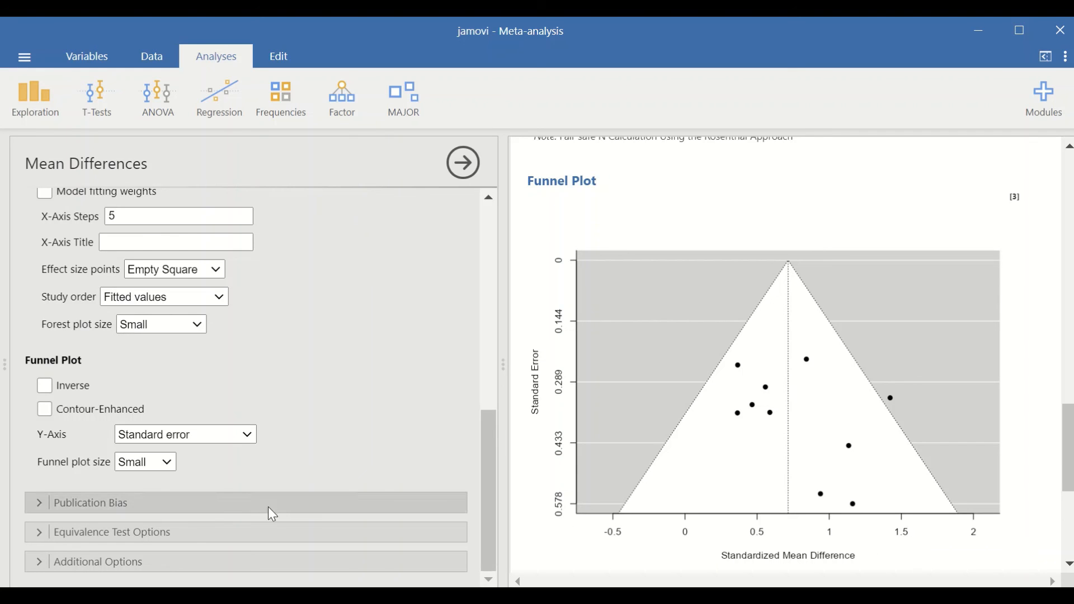
{"action": "left_click", "coordinate": [224, 438]}
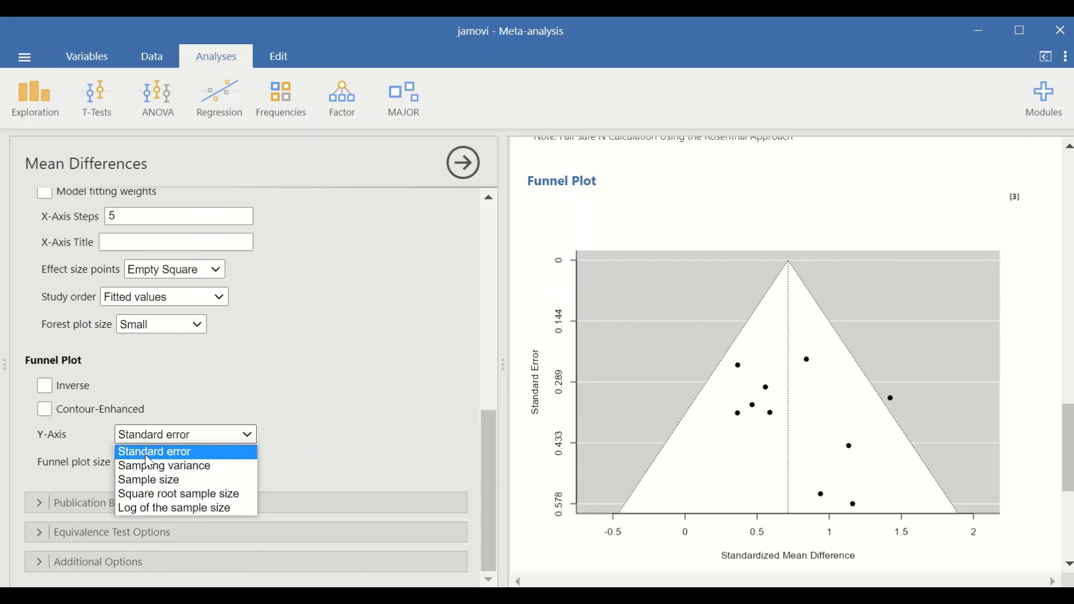
{"action": "left_click", "coordinate": [186, 457]}
{"action": "left_click", "coordinate": [185, 435]}
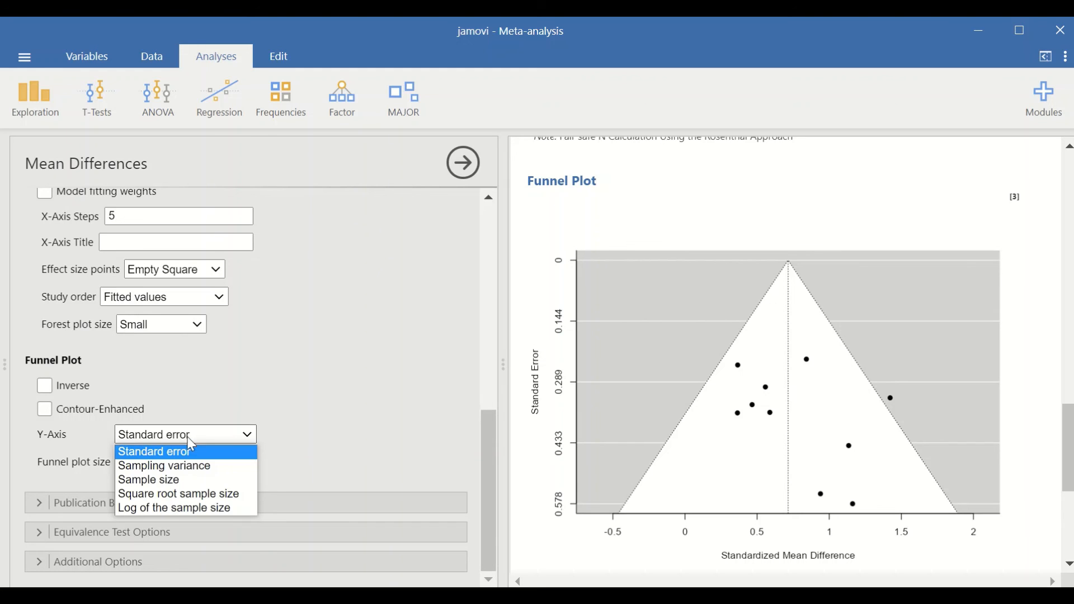
{"action": "left_click", "coordinate": [180, 481]}
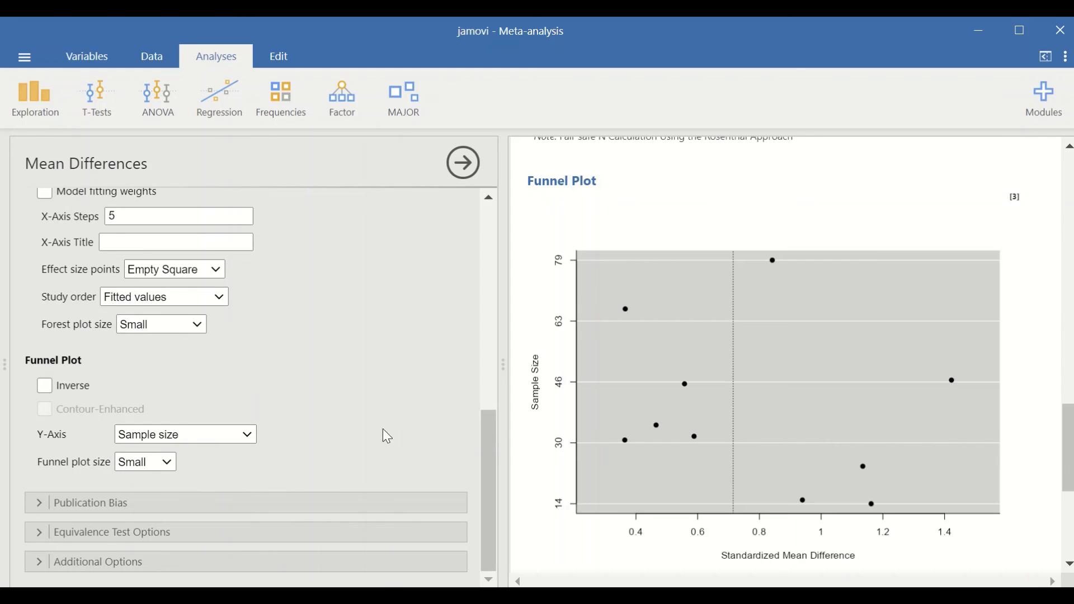
Return the funnel plot's Y-axis to Standard error and view the available funnel plot sizes without changing the size.
{"action": "left_click", "coordinate": [207, 436]}
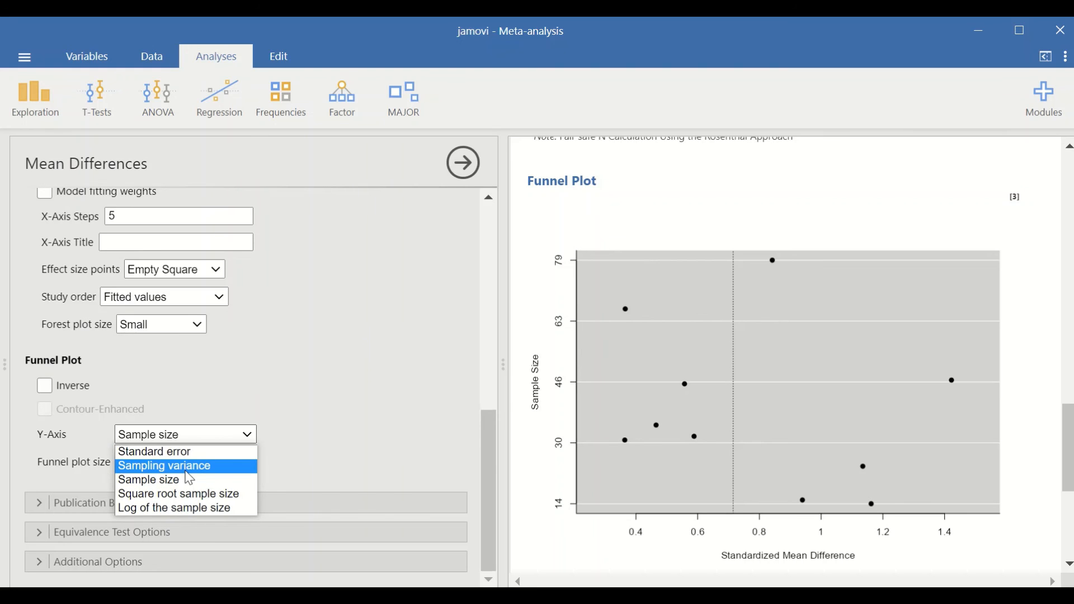
{"action": "left_click", "coordinate": [177, 455]}
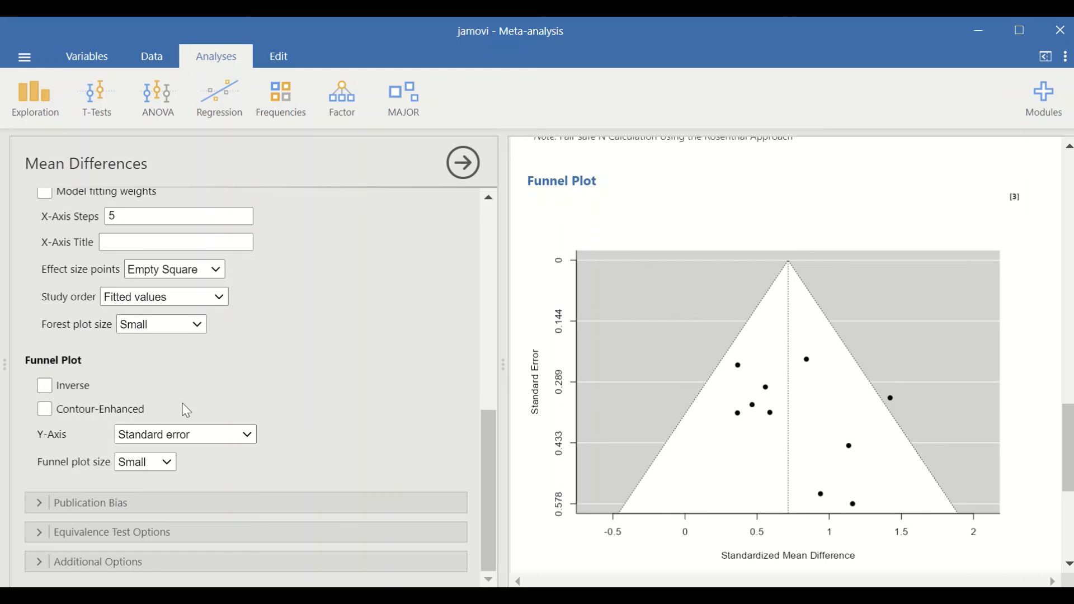
{"action": "left_click", "coordinate": [150, 467]}
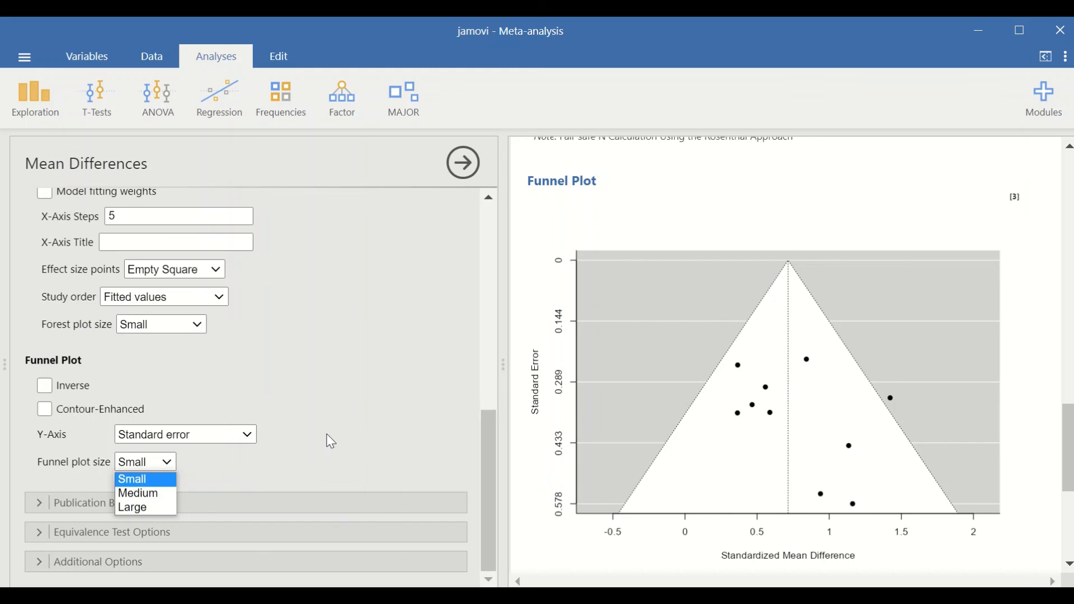
{"action": "left_click", "coordinate": [356, 403]}
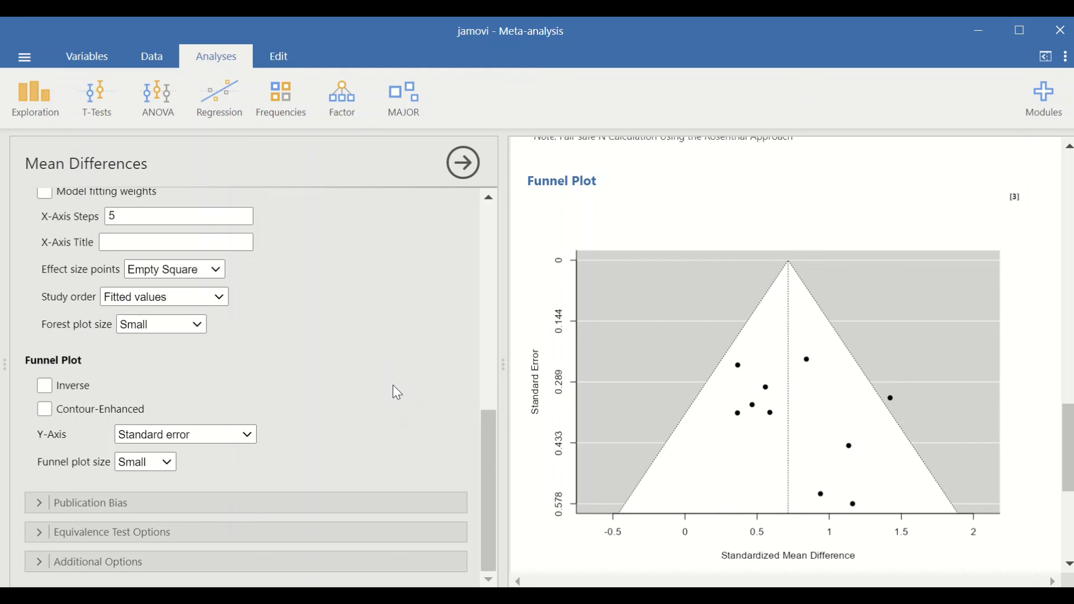